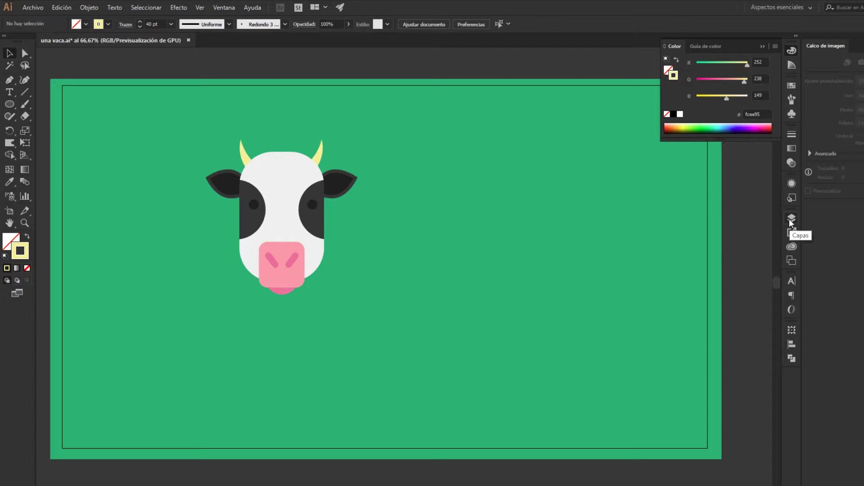
Step: Lock the Cabeza layer and add a new layer named Cuerpo directly above Fondo
{"action": "left_click", "coordinate": [789, 218]}
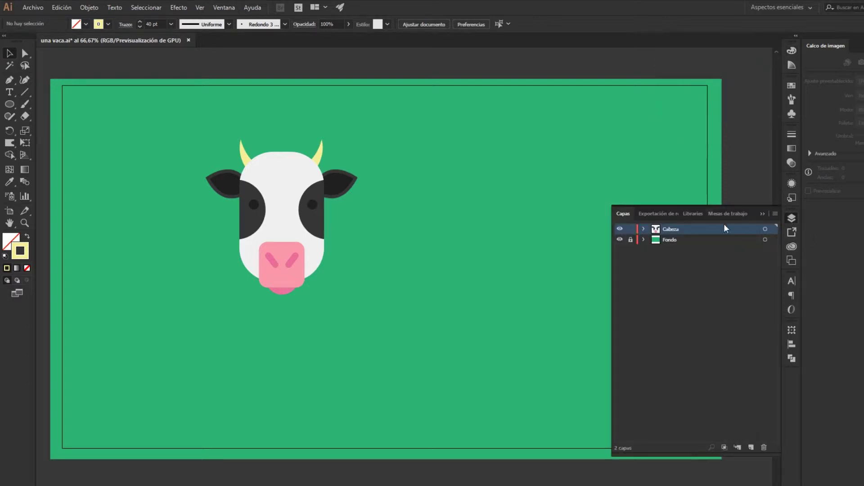
{"action": "left_click", "coordinate": [633, 230]}
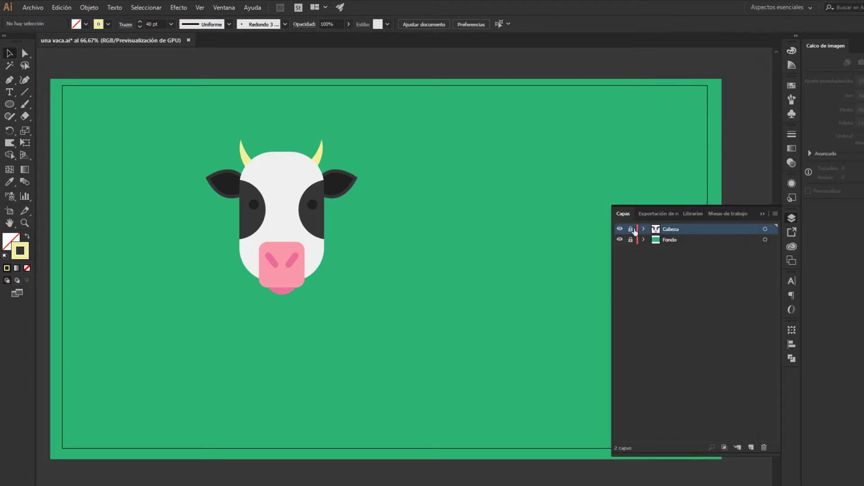
{"action": "left_click", "coordinate": [682, 241]}
{"action": "left_click", "coordinate": [751, 447]}
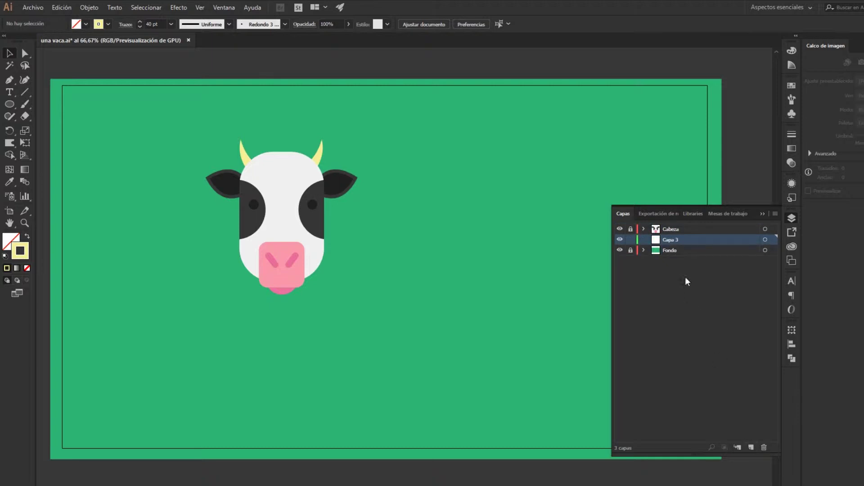
{"action": "double_click", "coordinate": [675, 241]}
{"action": "type", "text": "Cuerpo"}
{"action": "key", "text": "Return"}
Step: Draw a rounded rectangle for the cow's body, sampling the head's white fill
{"action": "left_click", "coordinate": [792, 219]}
{"action": "left_click_drag", "start_coordinate": [9, 104], "coordinate": [77, 114]}
{"action": "mouse_move", "coordinate": [288, 200]}
{"action": "left_mouse_down"}
{"action": "mouse_move", "coordinate": [326, 251]}
{"action": "mouse_move", "coordinate": [459, 330]}
{"action": "left_mouse_up"}
{"action": "left_click", "coordinate": [10, 182]}
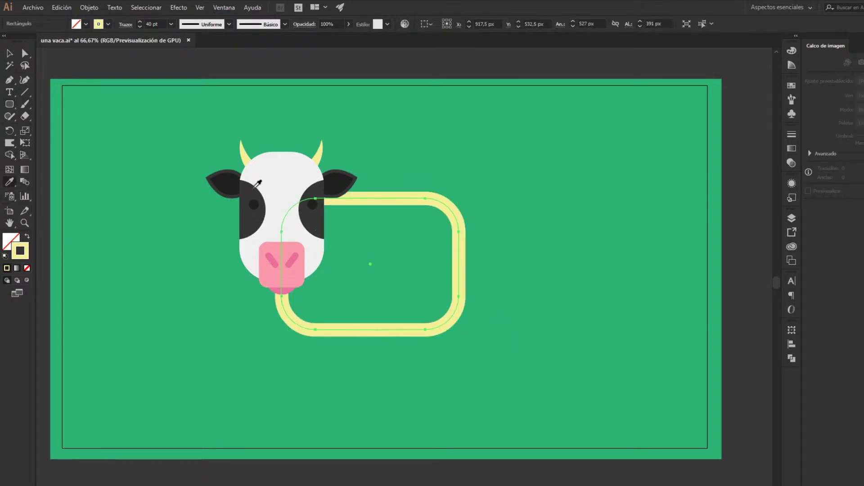
{"action": "left_click", "coordinate": [289, 168]}
Step: Fill the body rectangle with light grey from the Swatches panel
{"action": "left_click", "coordinate": [9, 53]}
{"action": "left_click", "coordinate": [402, 153]}
{"action": "left_click", "coordinate": [292, 220]}
{"action": "left_click", "coordinate": [792, 85]}
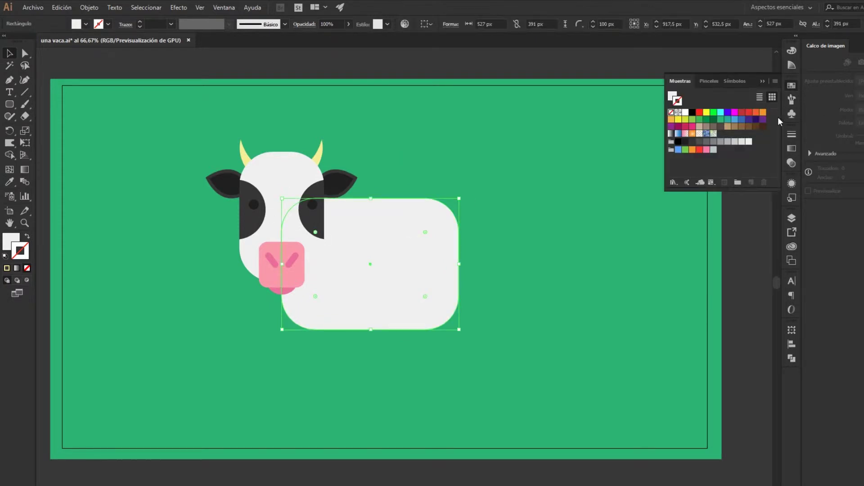
{"action": "left_click", "coordinate": [742, 141]}
{"action": "left_click", "coordinate": [504, 140]}
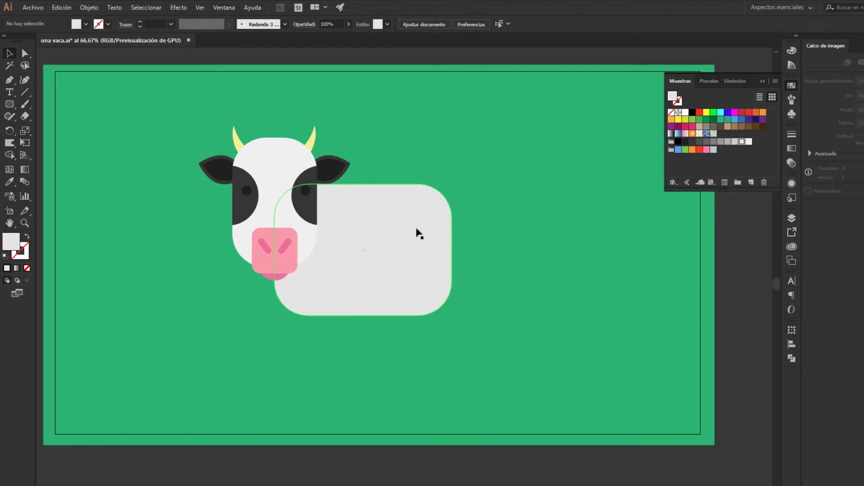
Step: Nudge the body slightly right and drag its corner widget for much rounder corners
{"action": "left_click_drag", "start_coordinate": [418, 232], "coordinate": [434, 232]}
{"action": "left_click", "coordinate": [507, 237]}
{"action": "left_click", "coordinate": [25, 55]}
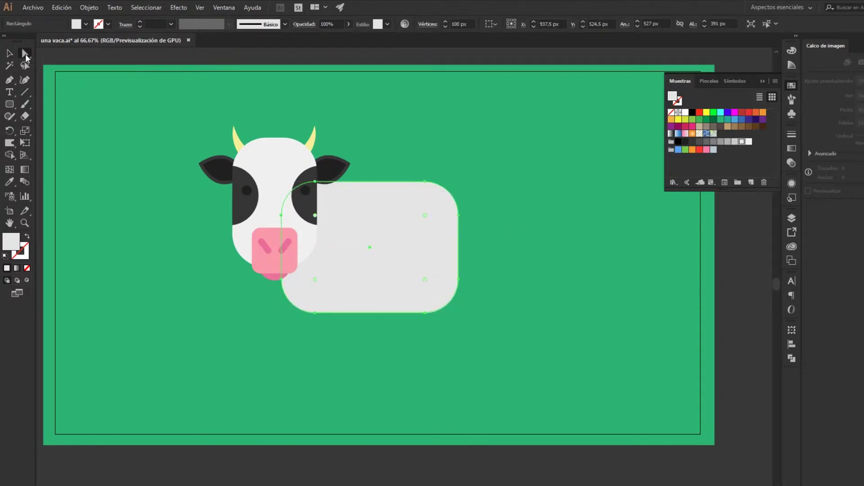
{"action": "mouse_move", "coordinate": [315, 280]}
{"action": "left_mouse_down"}
{"action": "mouse_move", "coordinate": [362, 264]}
{"action": "mouse_move", "coordinate": [333, 262]}
{"action": "left_mouse_up"}
Step: Draw a circle over the body's top edge and give it the dark eye-patch colour
{"action": "key", "text": "v"}
{"action": "left_click", "coordinate": [98, 185]}
{"action": "left_click", "coordinate": [355, 280]}
{"action": "left_click", "coordinate": [491, 273]}
{"action": "scroll", "coordinate": [490, 268], "scroll_direction": "down", "scroll_amount": 1}
{"action": "key", "text": "l"}
{"action": "scroll", "coordinate": [409, 223], "scroll_direction": "up", "scroll_amount": 1}
{"action": "left_click_drag", "start_coordinate": [346, 119], "coordinate": [420, 193]}
{"action": "key", "text": "i"}
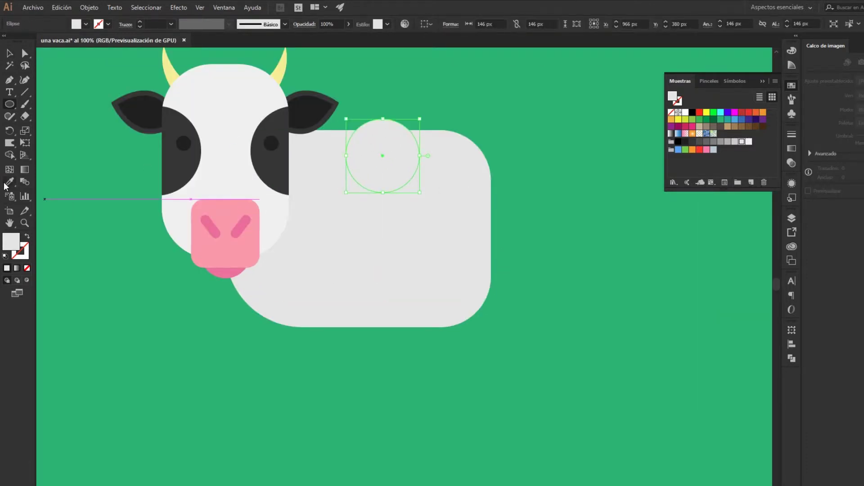
{"action": "left_click", "coordinate": [183, 120]}
Step: Alt-drag copies of the spot onto the body's left side, right edge and lower area
{"action": "key", "text": "v"}
{"action": "mouse_move", "coordinate": [402, 159]}
{"action": "left_mouse_down"}
{"action": "mouse_move", "coordinate": [402, 139]}
{"action": "mouse_move", "coordinate": [363, 243]}
{"action": "mouse_move", "coordinate": [324, 260]}
{"action": "mouse_move", "coordinate": [475, 229]}
{"action": "mouse_move", "coordinate": [434, 235]}
{"action": "left_mouse_up"}
{"action": "left_click", "coordinate": [525, 270]}
{"action": "mouse_move", "coordinate": [460, 262]}
{"action": "left_mouse_down"}
{"action": "mouse_move", "coordinate": [444, 245]}
{"action": "mouse_move", "coordinate": [415, 268]}
{"action": "left_mouse_up"}
Step: Select all spots with the body and trim away spot parts outside the body with Shape Builder
{"action": "left_click", "coordinate": [548, 283]}
{"action": "left_click", "coordinate": [547, 282]}
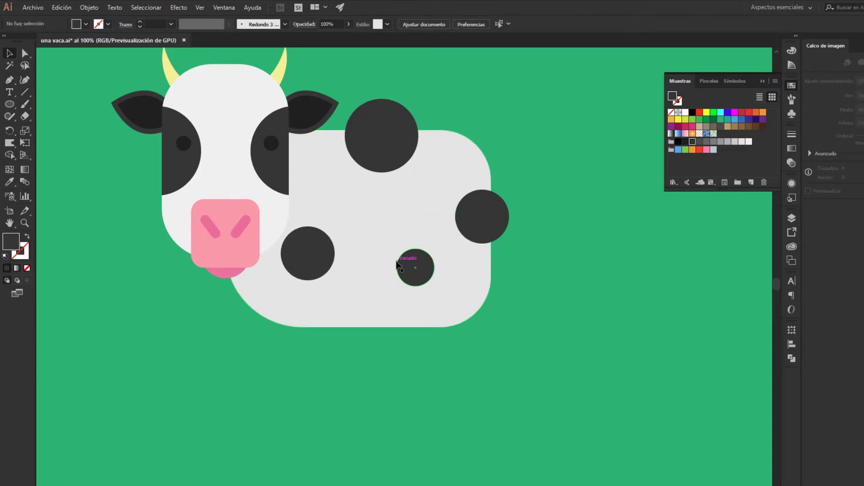
{"action": "left_click", "coordinate": [415, 267]}
{"action": "left_click", "coordinate": [381, 135], "text": "shift"}
{"action": "left_click", "coordinate": [308, 254], "text": "shift"}
{"action": "left_click", "coordinate": [482, 216], "text": "shift"}
{"action": "left_click", "coordinate": [439, 185], "text": "shift"}
{"action": "left_click", "coordinate": [9, 155]}
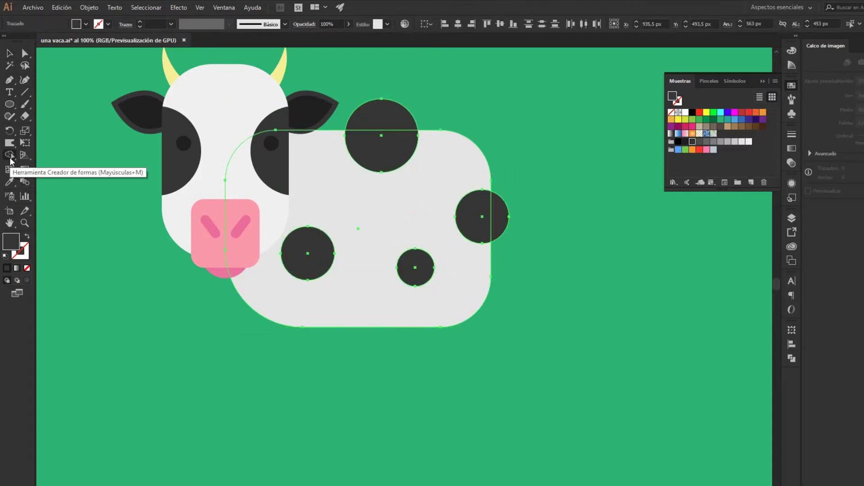
{"action": "left_click", "coordinate": [381, 115], "text": "alt"}
{"action": "left_click", "coordinate": [483, 218], "text": "alt"}
Step: Move the left spot up and to the right on the body
{"action": "key", "text": "v"}
{"action": "left_click", "coordinate": [152, 220]}
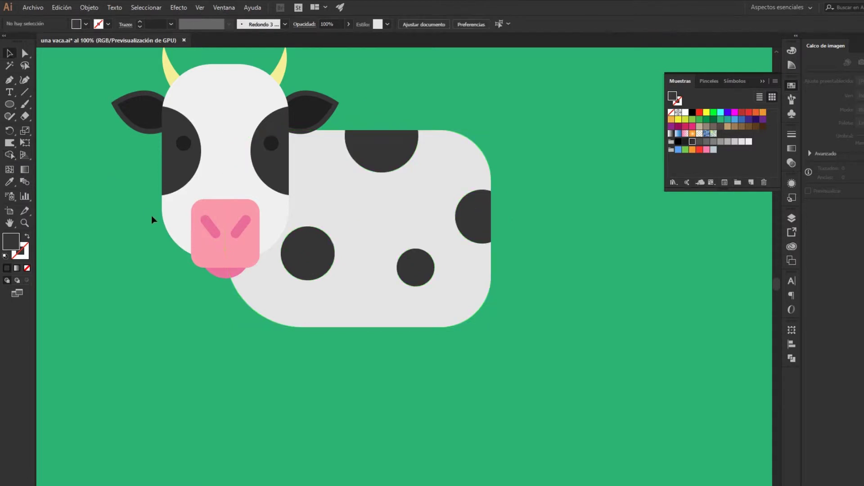
{"action": "left_click_drag", "start_coordinate": [318, 259], "coordinate": [338, 249]}
{"action": "left_click", "coordinate": [246, 367]}
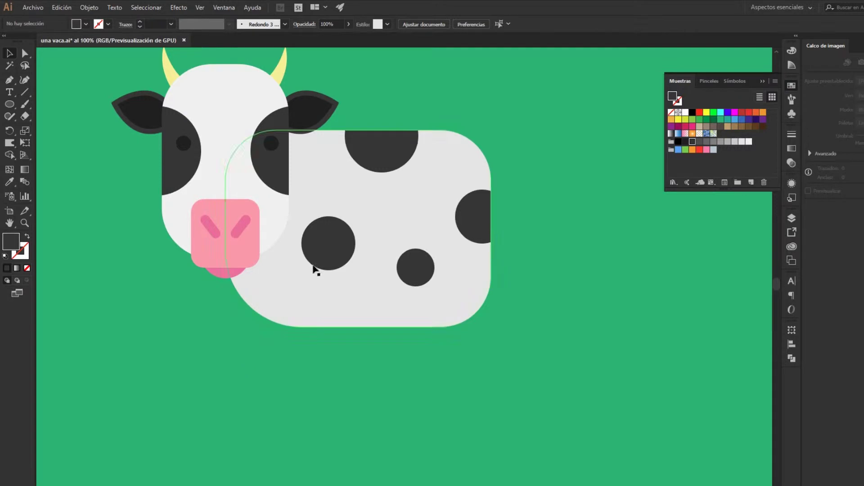
{"action": "left_click", "coordinate": [328, 261]}
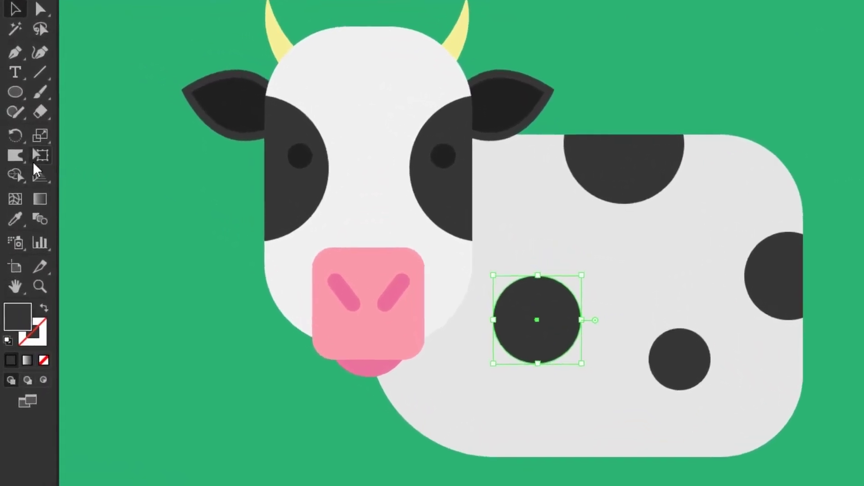
Step: Warp the left spot into an irregular shape with the Warp tool
{"action": "left_click", "coordinate": [22, 161]}
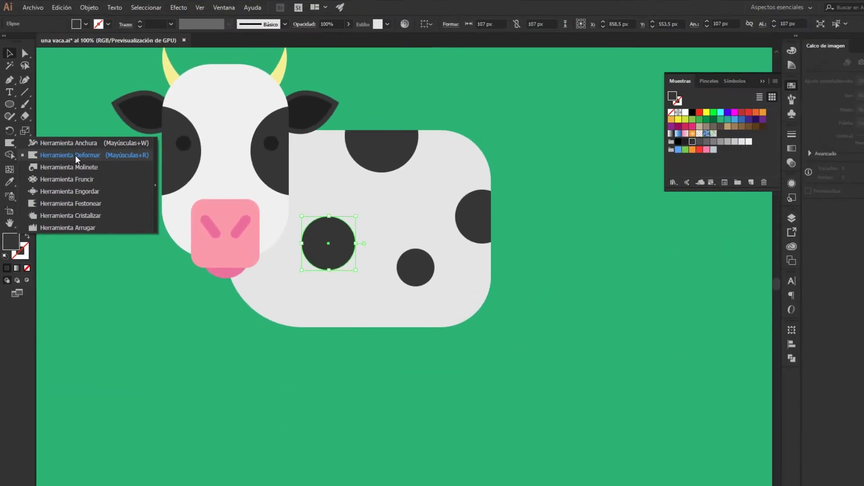
{"action": "left_click", "coordinate": [76, 156]}
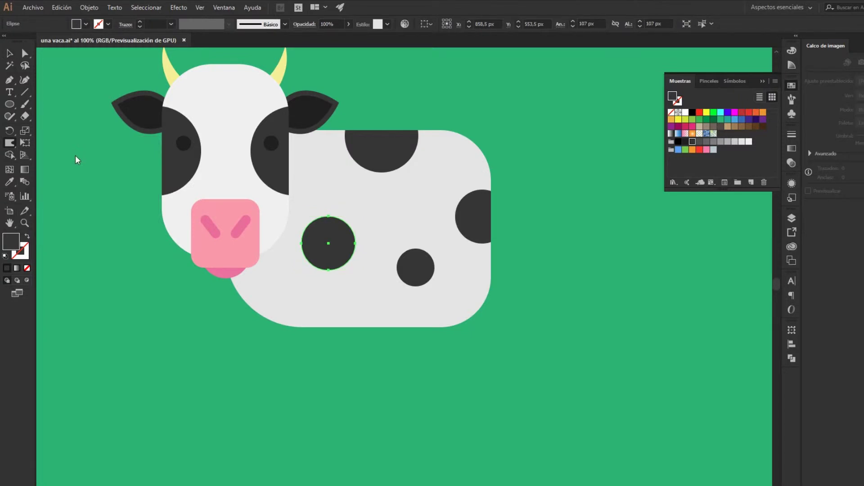
{"action": "mouse_move", "coordinate": [330, 227]}
{"action": "left_mouse_down"}
{"action": "mouse_move", "coordinate": [298, 262]}
{"action": "mouse_move", "coordinate": [328, 275]}
{"action": "mouse_move", "coordinate": [370, 247]}
{"action": "left_mouse_up"}
{"action": "key", "text": "v"}
{"action": "left_click", "coordinate": [149, 307]}
Step: Warp the top spot and the small lower spot into organic blobs
{"action": "left_click", "coordinate": [381, 150]}
{"action": "key", "text": "shift+r"}
{"action": "mouse_move", "coordinate": [369, 165]}
{"action": "left_mouse_down"}
{"action": "mouse_move", "coordinate": [351, 157]}
{"action": "mouse_move", "coordinate": [395, 160]}
{"action": "mouse_move", "coordinate": [390, 168]}
{"action": "left_mouse_up"}
{"action": "key", "text": "v"}
{"action": "left_click", "coordinate": [116, 222]}
{"action": "left_click", "coordinate": [415, 267]}
{"action": "left_click_drag", "start_coordinate": [411, 257], "coordinate": [424, 266]}
Step: Warp the right-edge spot into an irregular blob
{"action": "key", "text": "v"}
{"action": "left_click", "coordinate": [158, 218]}
{"action": "left_click", "coordinate": [15, 157]}
{"action": "left_click_drag", "start_coordinate": [474, 216], "coordinate": [470, 252]}
{"action": "key", "text": "v"}
Step: Shift the left-centre spot slightly down-left and place a copy as a new smaller spot
{"action": "left_click_drag", "start_coordinate": [324, 243], "coordinate": [316, 252]}
{"action": "key", "text": "ctrl+v"}
{"action": "left_click_drag", "start_coordinate": [402, 227], "coordinate": [410, 202]}
{"action": "left_click", "coordinate": [536, 159]}
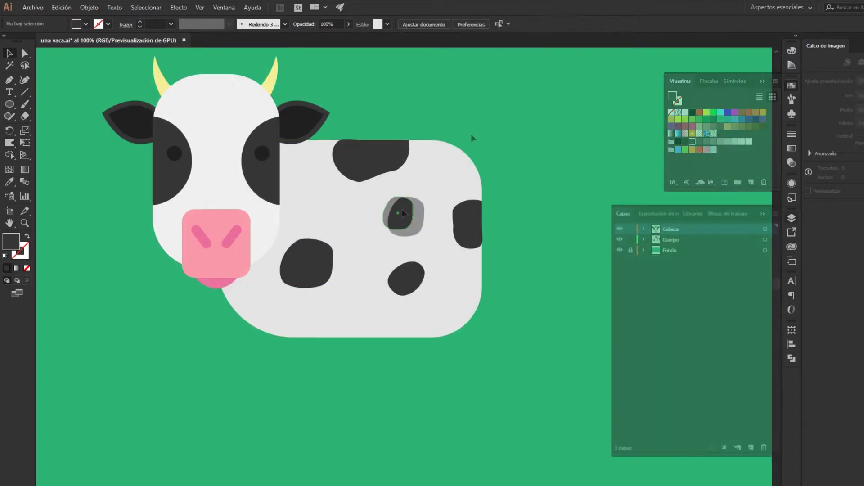
Step: Lock Cabeza and add a new layer named Patas_delanteras above Cuerpo
{"action": "left_click", "coordinate": [630, 229]}
{"action": "left_click_drag", "start_coordinate": [528, 218], "coordinate": [561, 221]}
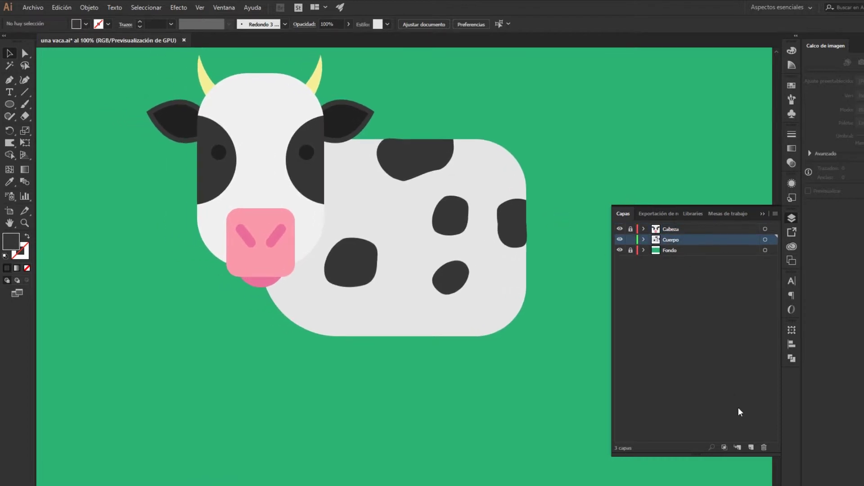
{"action": "left_click", "coordinate": [751, 447]}
{"action": "double_click", "coordinate": [668, 242]}
{"action": "type", "text": "Patas_delanteras"}
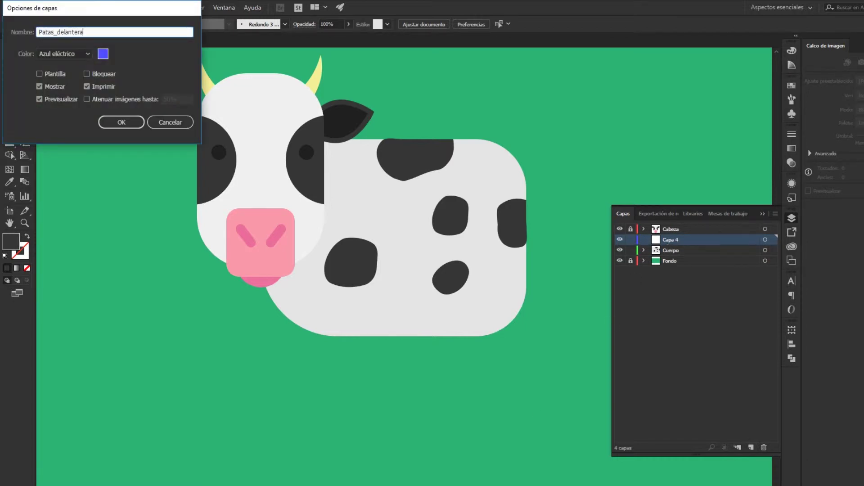
{"action": "key", "text": "Return"}
Step: Draw a tall rounded leg below the body in the body's light grey, shifted about 31 px right
{"action": "left_click_drag", "start_coordinate": [150, 396], "coordinate": [140, 371]}
{"action": "left_click_drag", "start_coordinate": [9, 104], "coordinate": [45, 111]}
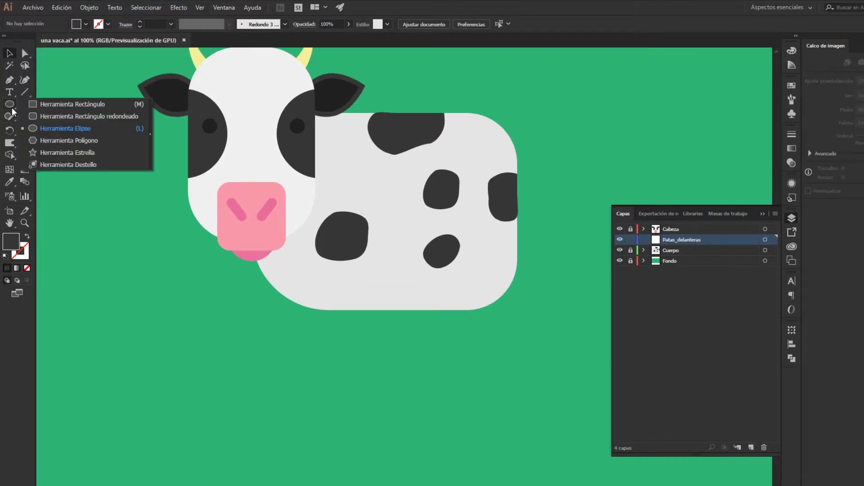
{"action": "left_click_drag", "start_coordinate": [312, 268], "coordinate": [359, 414]}
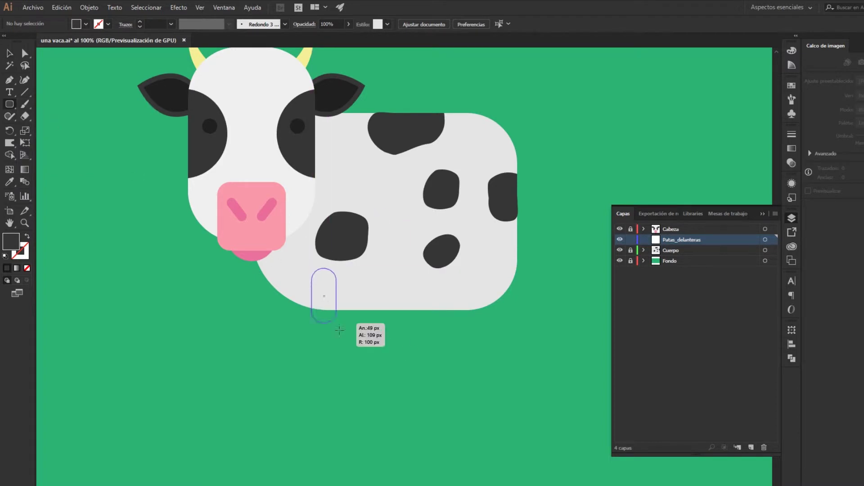
{"action": "left_click", "coordinate": [9, 182]}
{"action": "left_click", "coordinate": [270, 288]}
{"action": "key", "text": "v"}
{"action": "left_click_drag", "start_coordinate": [336, 328], "coordinate": [350, 323]}
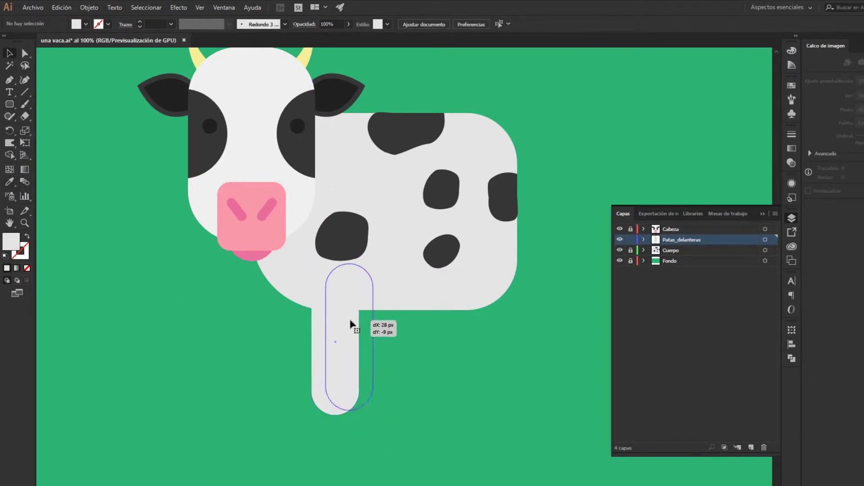
{"action": "left_click", "coordinate": [257, 354]}
{"action": "left_click_drag", "start_coordinate": [303, 391], "coordinate": [269, 348]}
{"action": "left_click", "coordinate": [9, 105]}
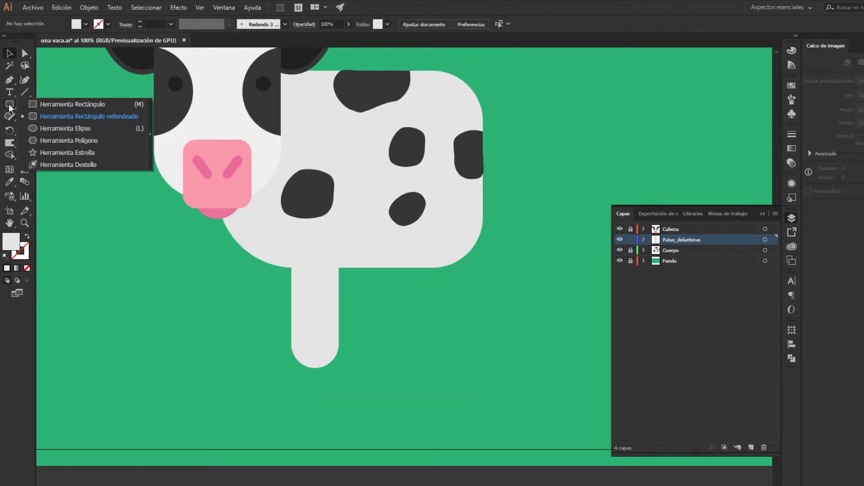
{"action": "left_click", "coordinate": [68, 104]}
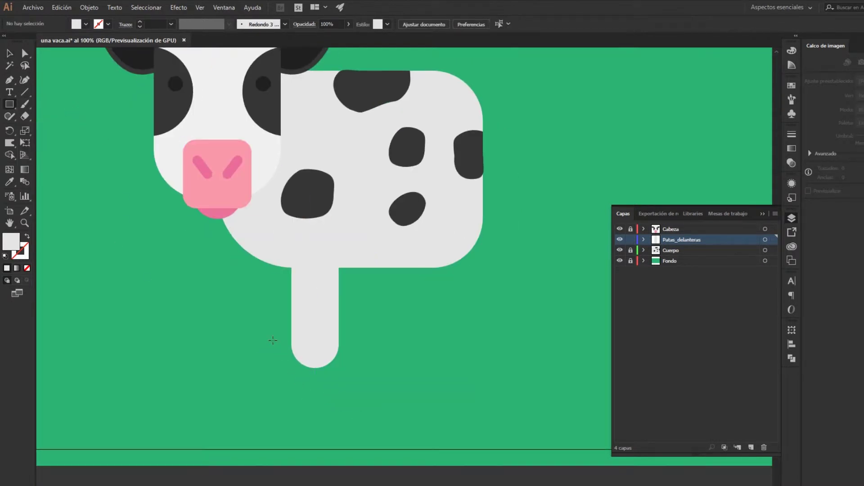
Step: Draw a brown rectangle across the bottom of the leg
{"action": "left_click_drag", "start_coordinate": [273, 348], "coordinate": [360, 377]}
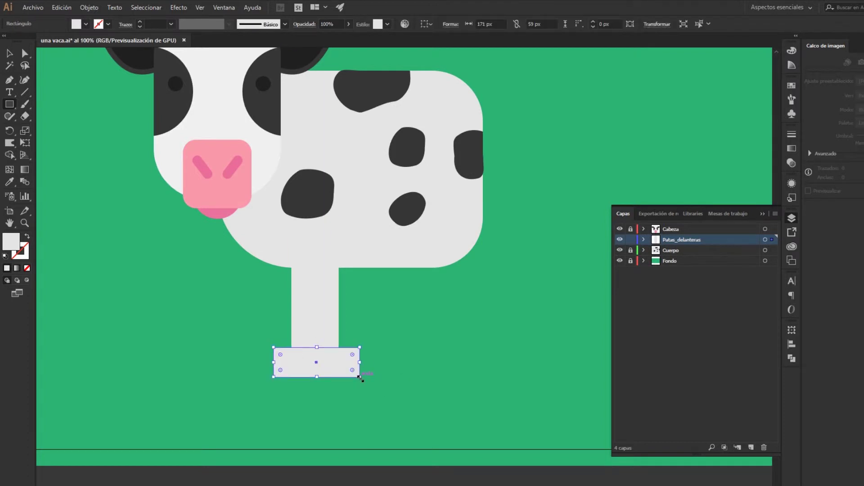
{"action": "left_click", "coordinate": [791, 86]}
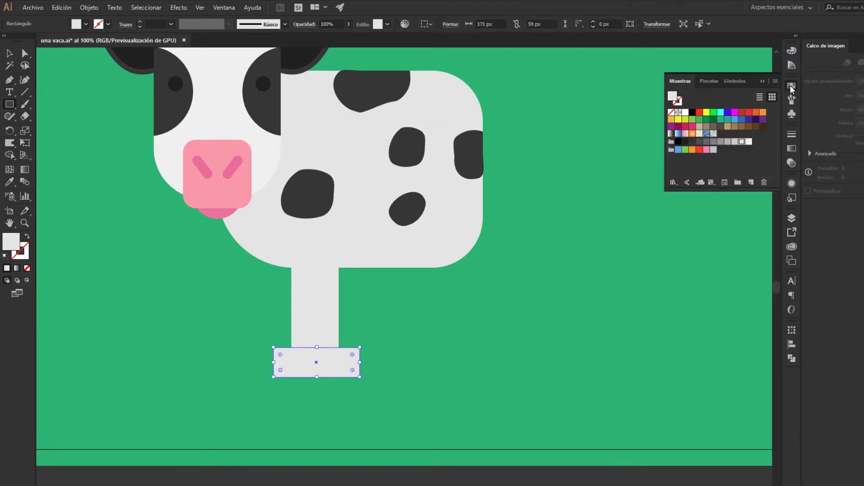
{"action": "left_click", "coordinate": [736, 128]}
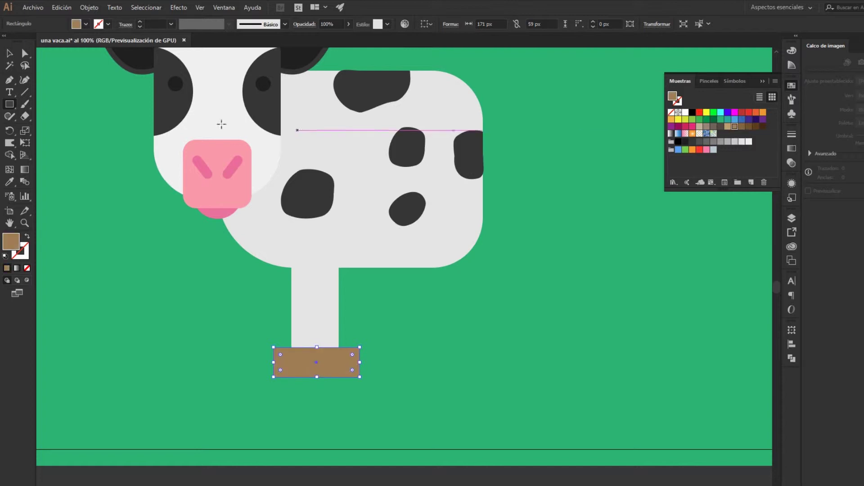
{"action": "key", "text": "v"}
{"action": "left_click", "coordinate": [197, 397]}
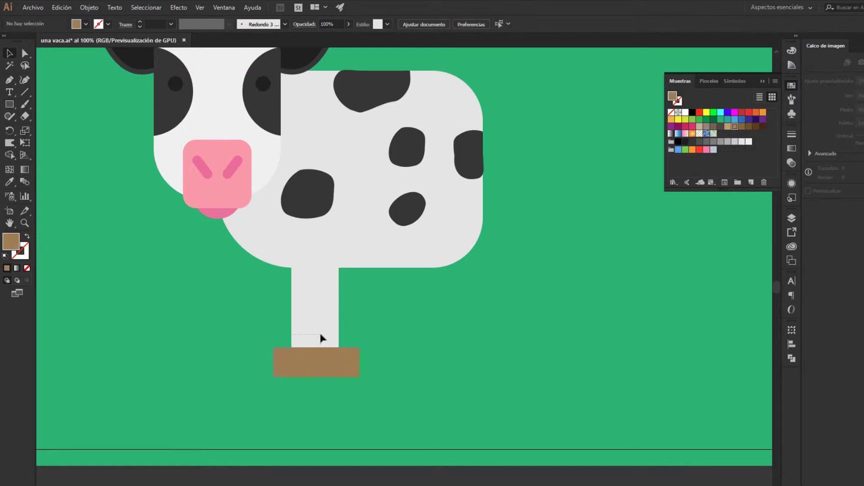
Step: Trim the brown rectangle to the leg's rounded bottom with Shape Builder, forming a hoof
{"action": "left_click_drag", "start_coordinate": [320, 338], "coordinate": [327, 354]}
{"action": "left_click", "coordinate": [9, 154]}
{"action": "left_click", "coordinate": [298, 375], "text": "alt"}
{"action": "key", "text": "v"}
{"action": "left_click", "coordinate": [213, 347]}
Step: Alt-drag a copy of the hoofed leg to the right as the second front leg
{"action": "left_click", "coordinate": [315, 326]}
{"action": "left_click_drag", "start_coordinate": [313, 324], "coordinate": [444, 324]}
{"action": "left_click", "coordinate": [550, 335]}
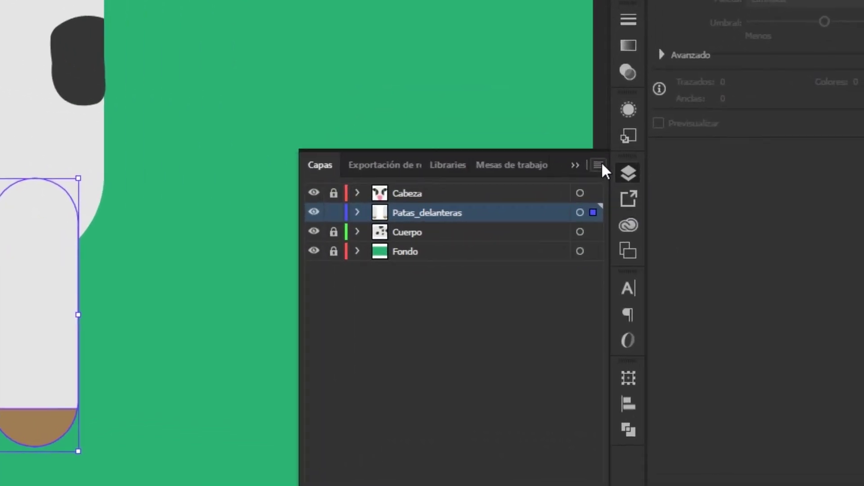
Step: Duplicate Patas_delanteras, lock the copy, and rename the original to Patas_traseras
{"action": "left_click", "coordinate": [598, 165]}
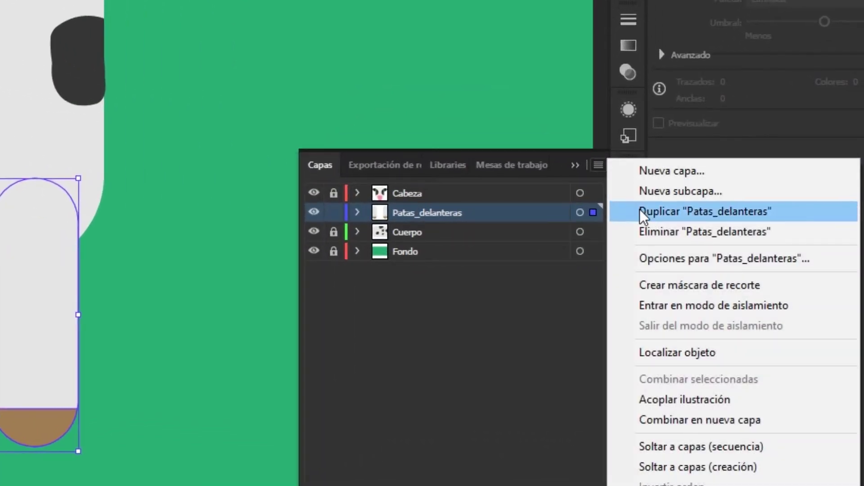
{"action": "left_click", "coordinate": [643, 213]}
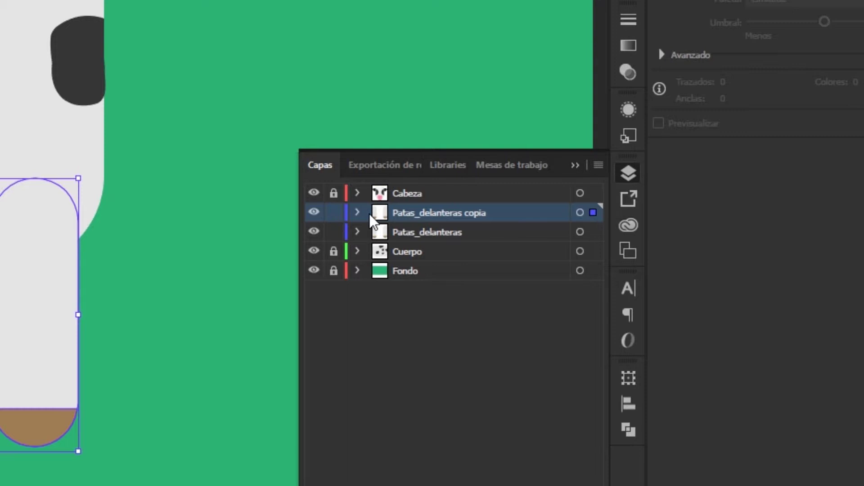
{"action": "left_click", "coordinate": [334, 212]}
{"action": "double_click", "coordinate": [416, 232]}
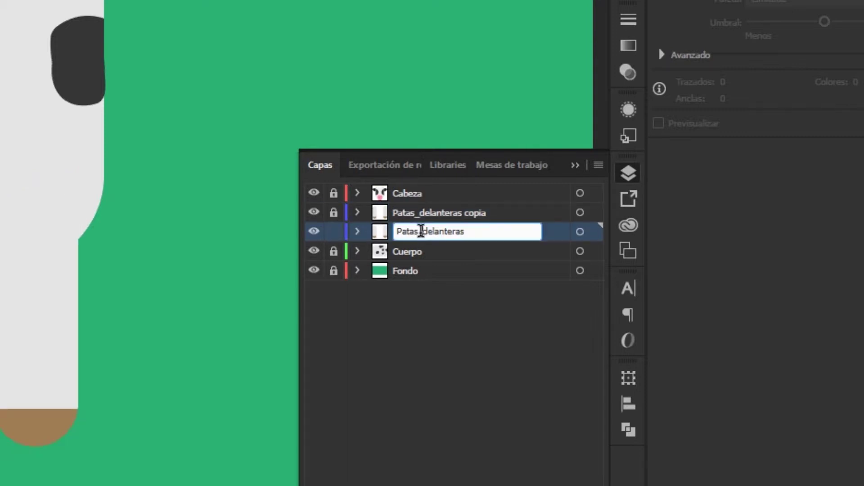
{"action": "left_click_drag", "start_coordinate": [479, 231], "coordinate": [422, 232]}
{"action": "key", "text": "BackSpace"}
{"action": "type", "text": "traseras"}
{"action": "key", "text": "Return"}
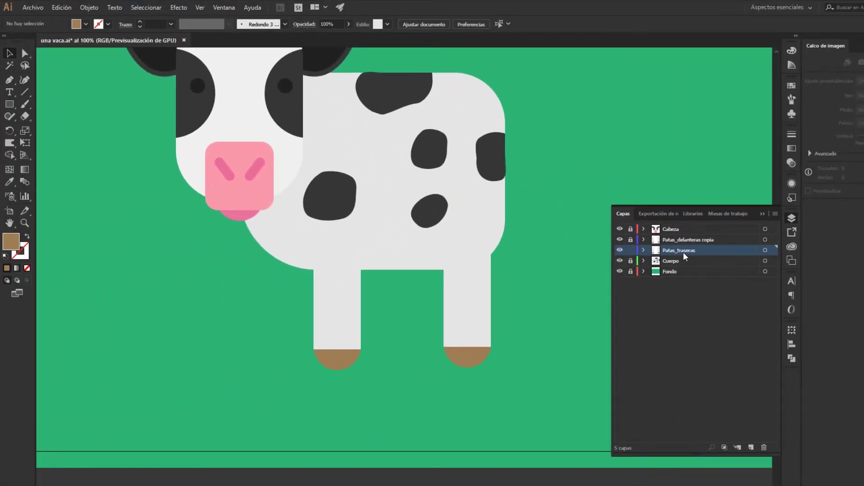
Step: Move Patas_traseras below Cuerpo and shift its legs left and up
{"action": "left_click_drag", "start_coordinate": [680, 252], "coordinate": [685, 266]}
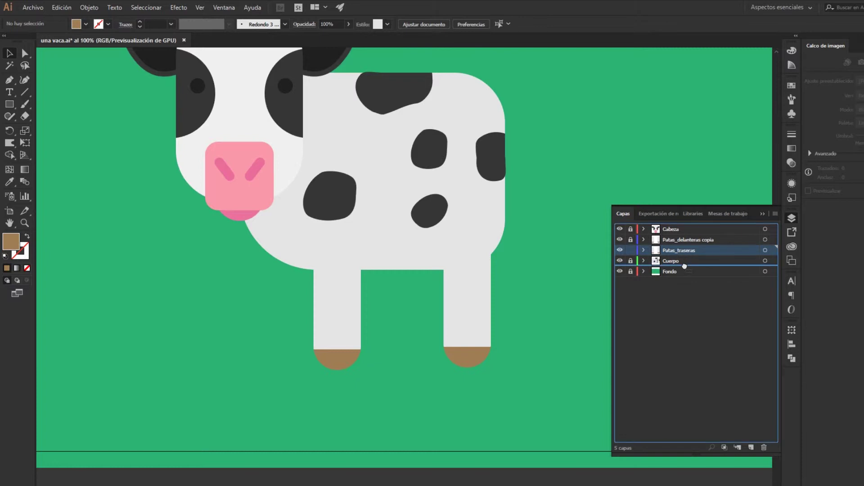
{"action": "left_click_drag", "start_coordinate": [684, 266], "coordinate": [685, 267]}
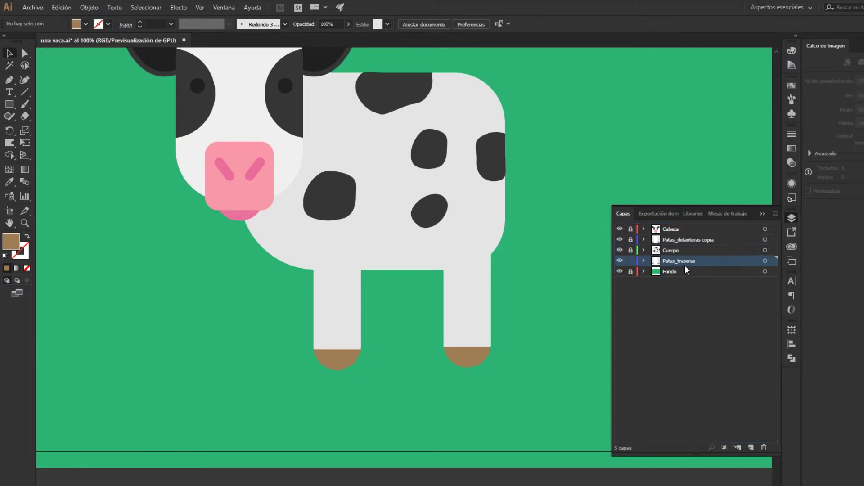
{"action": "left_click", "coordinate": [765, 261]}
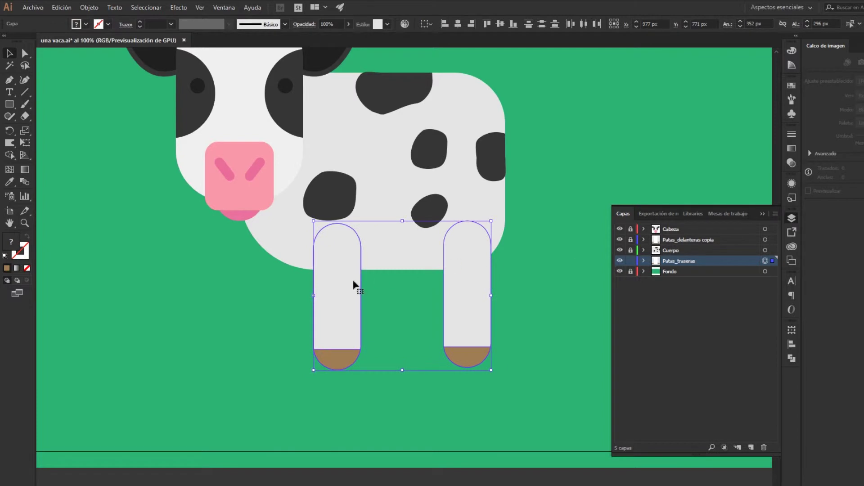
{"action": "left_click_drag", "start_coordinate": [350, 285], "coordinate": [295, 274]}
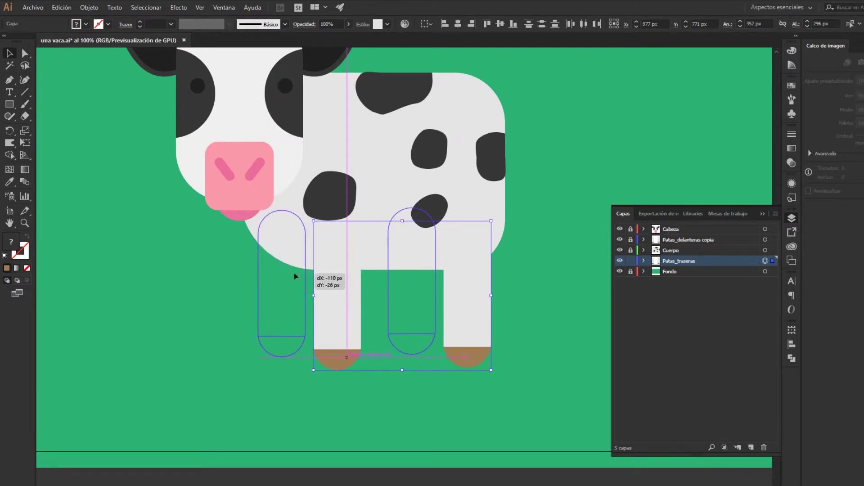
{"action": "left_click_drag", "start_coordinate": [295, 276], "coordinate": [291, 272]}
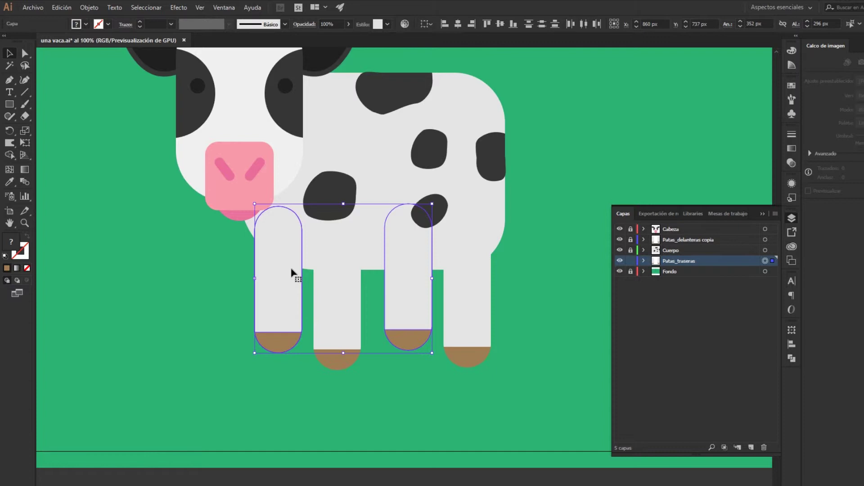
Step: Recolor the hind legs with linked colours, lowering brightness to 41.95 for grey legs and dark hooves
{"action": "left_click", "coordinate": [407, 25]}
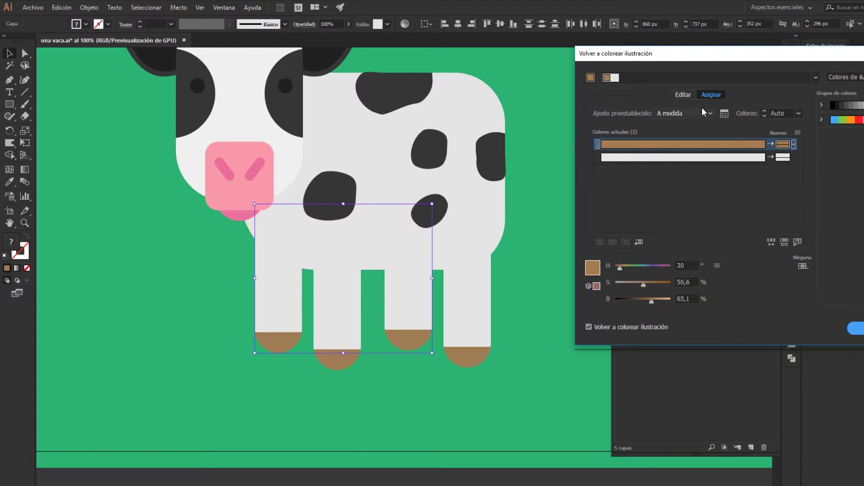
{"action": "left_click", "coordinate": [687, 95]}
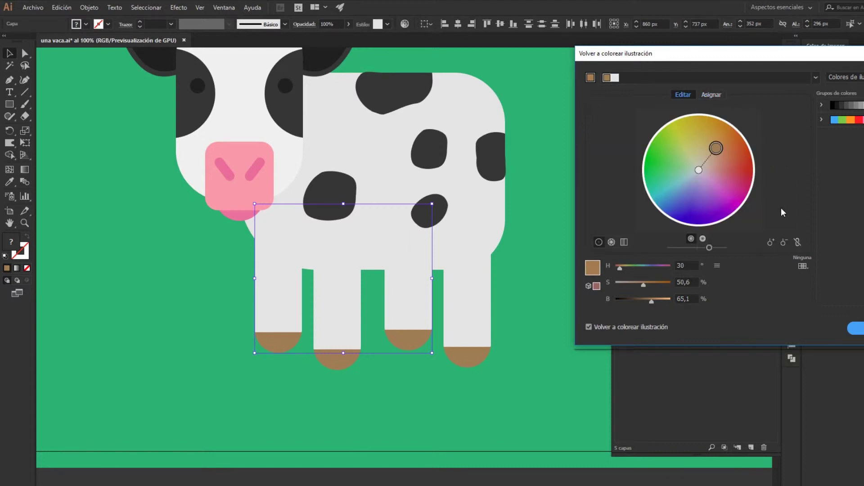
{"action": "left_click", "coordinate": [798, 242]}
{"action": "left_click_drag", "start_coordinate": [709, 247], "coordinate": [694, 246]}
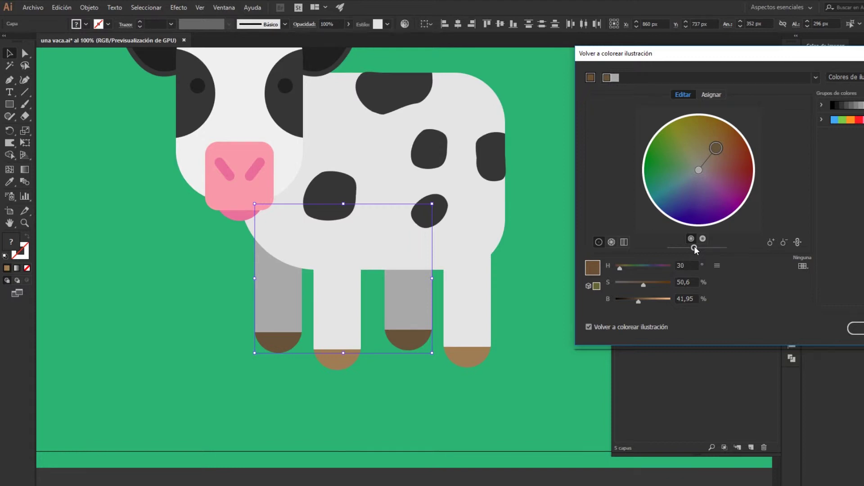
{"action": "left_click", "coordinate": [858, 327]}
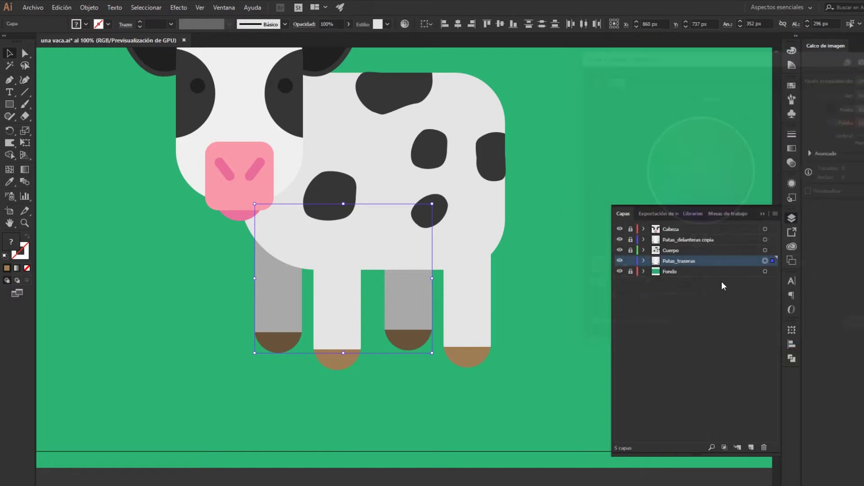
Step: Draw a small dark oval on the left back leg and warp it into an irregular spot
{"action": "left_click", "coordinate": [343, 402]}
{"action": "left_click", "coordinate": [9, 104]}
{"action": "left_click_drag", "start_coordinate": [281, 273], "coordinate": [303, 299]}
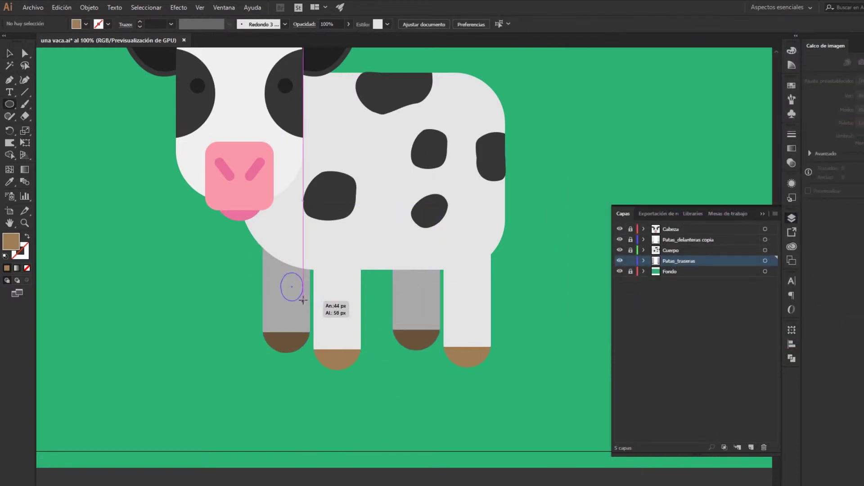
{"action": "left_click", "coordinate": [792, 85]}
{"action": "left_click", "coordinate": [692, 112]}
{"action": "key", "text": "ctrl+plus"}
{"action": "key", "text": "shift+r"}
{"action": "left_click_drag", "start_coordinate": [320, 260], "coordinate": [325, 256]}
Step: Add a dark spot on the right back leg, trimming its overhang with Shape Builder
{"action": "left_click", "coordinate": [9, 104]}
{"action": "mouse_move", "coordinate": [459, 258]}
{"action": "left_mouse_down"}
{"action": "mouse_move", "coordinate": [480, 307]}
{"action": "mouse_move", "coordinate": [485, 279]}
{"action": "left_mouse_up"}
{"action": "left_click", "coordinate": [9, 53]}
{"action": "left_click", "coordinate": [469, 285], "text": "shift"}
{"action": "key", "text": "shift+m"}
{"action": "left_click", "coordinate": [494, 279], "text": "alt"}
{"action": "key", "text": "shift+r"}
{"action": "left_click_drag", "start_coordinate": [468, 283], "coordinate": [478, 274]}
{"action": "key", "text": "ctrl+plus"}
{"action": "key", "text": "v"}
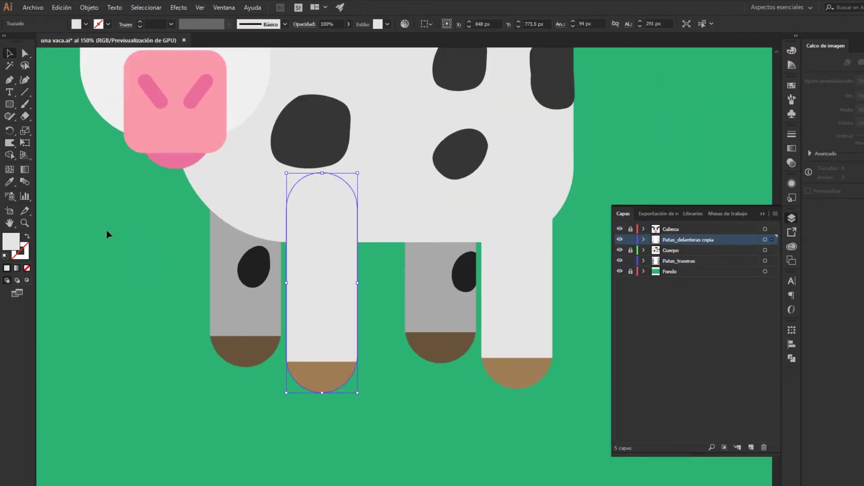
Step: Draw another dark leg spot, zoom out, and lock the Patas_delanteras copia layer
{"action": "left_click", "coordinate": [106, 234]}
{"action": "key", "text": "l"}
{"action": "mouse_move", "coordinate": [325, 234]}
{"action": "left_mouse_down"}
{"action": "mouse_move", "coordinate": [346, 256]}
{"action": "mouse_move", "coordinate": [328, 261]}
{"action": "mouse_move", "coordinate": [324, 227]}
{"action": "left_mouse_up"}
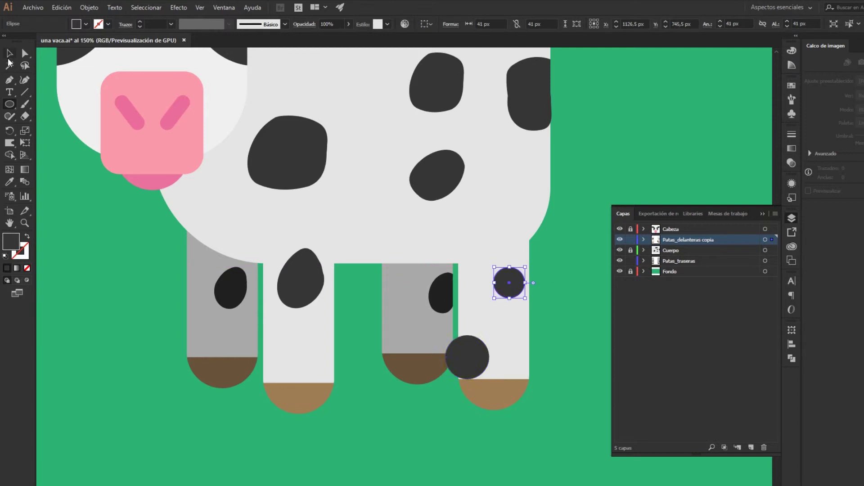
{"action": "left_click", "coordinate": [113, 239]}
{"action": "key", "text": "ctrl+0"}
{"action": "key", "text": "ctrl+1"}
{"action": "left_click", "coordinate": [631, 240]}
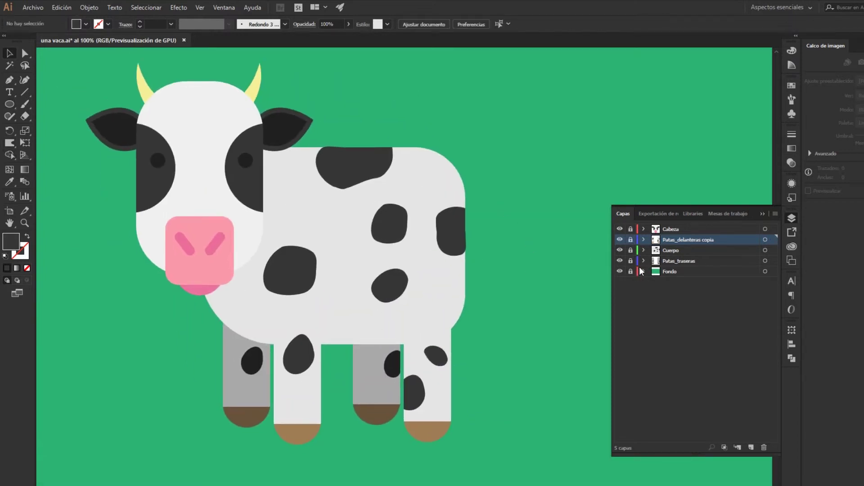
Step: Add a new layer above Patas_traseras and draw a circle over the right back leg
{"action": "left_click", "coordinate": [666, 262]}
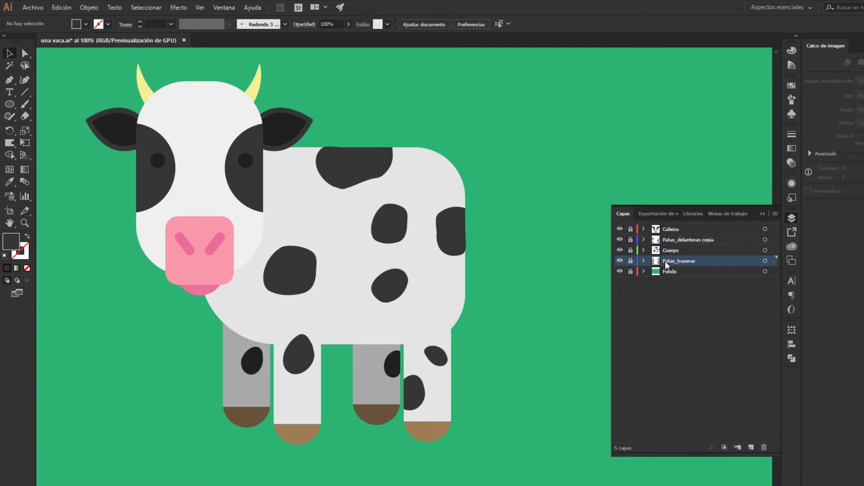
{"action": "left_click", "coordinate": [750, 447]}
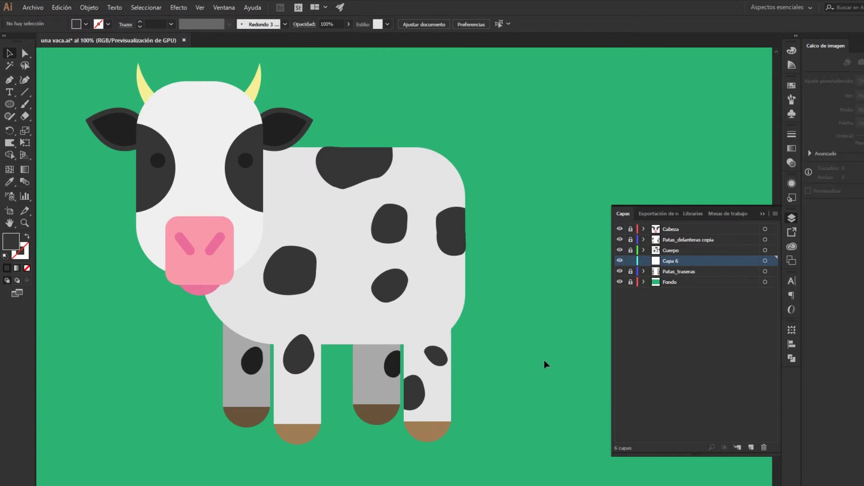
{"action": "left_click", "coordinate": [9, 104]}
{"action": "left_click_drag", "start_coordinate": [156, 315], "coordinate": [152, 290]}
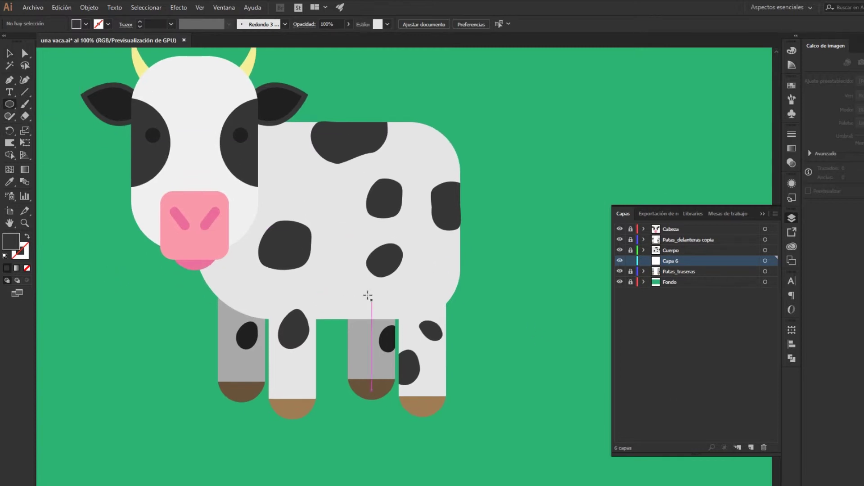
{"action": "left_click_drag", "start_coordinate": [350, 285], "coordinate": [420, 355]}
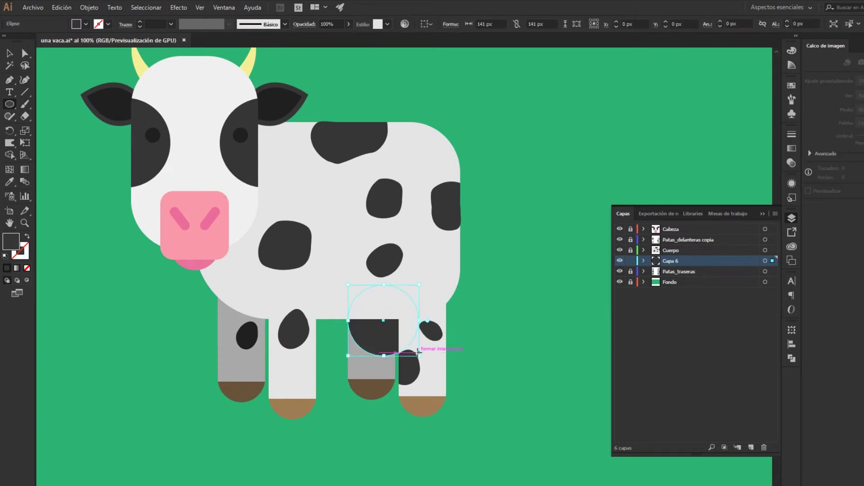
Step: Fill the circle with the nose's pink using the Eyedropper and reposition it over the leg
{"action": "left_click", "coordinate": [7, 185]}
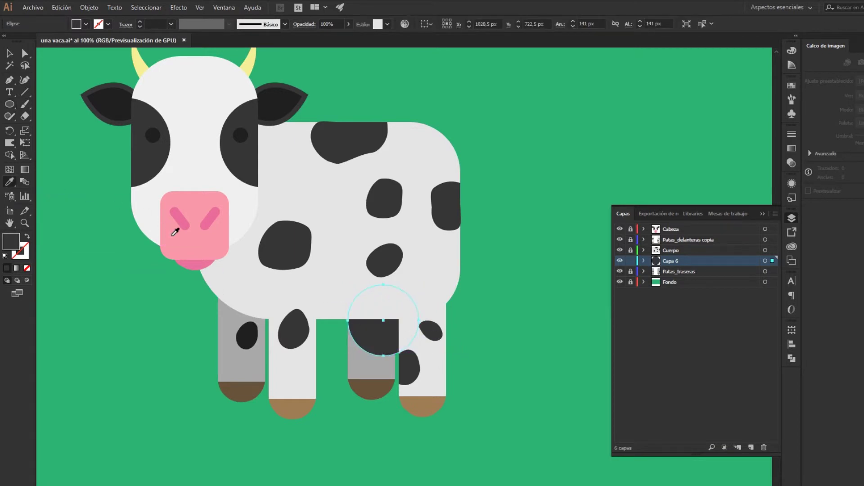
{"action": "left_click", "coordinate": [173, 232]}
{"action": "scroll", "coordinate": [370, 337], "scroll_direction": "up", "scroll_amount": 1}
{"action": "scroll", "coordinate": [370, 338], "scroll_direction": "up", "scroll_amount": 1}
{"action": "key", "text": "v"}
{"action": "scroll", "coordinate": [279, 349], "scroll_direction": "right", "scroll_amount": 1}
{"action": "left_click", "coordinate": [272, 330]}
{"action": "left_click_drag", "start_coordinate": [357, 304], "coordinate": [347, 310]}
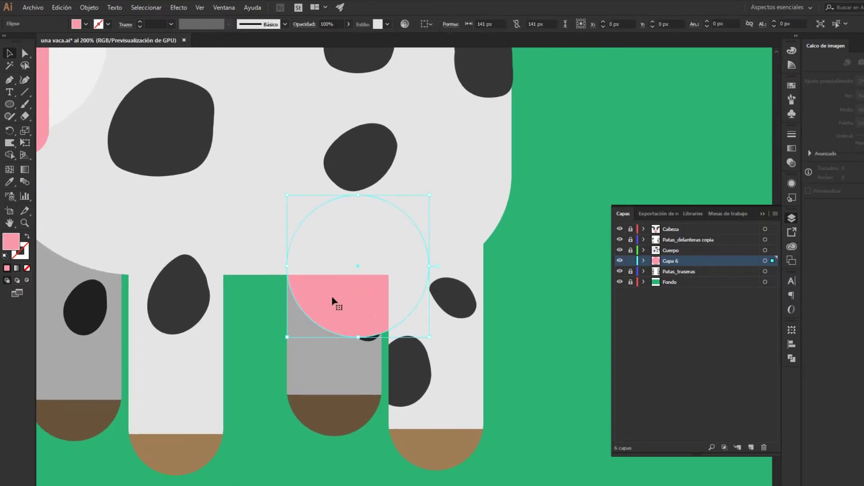
Step: Apply an Offset Path of -10 px to the pink circle
{"action": "left_click", "coordinate": [89, 7]}
{"action": "mouse_move", "coordinate": [104, 237]}
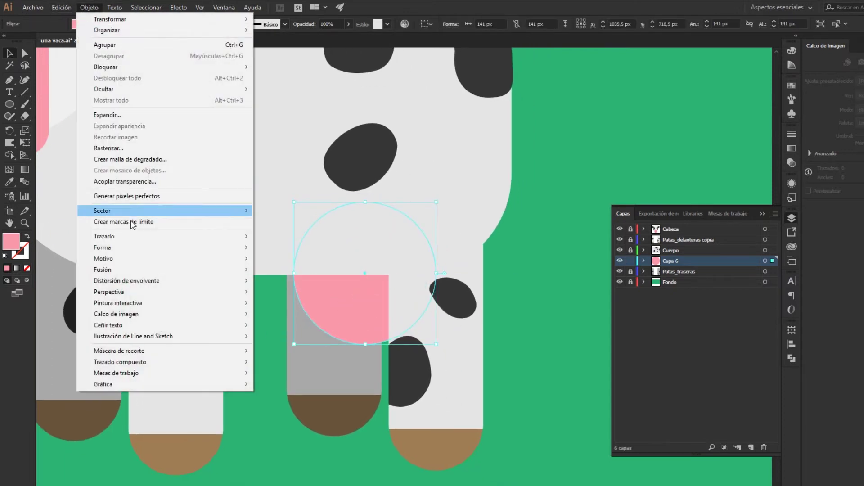
{"action": "left_click", "coordinate": [297, 273]}
{"action": "type", "text": "-10"}
{"action": "left_click", "coordinate": [532, 197]}
{"action": "left_click", "coordinate": [604, 198]}
Step: Give the inner offset shape a darker pink and nudge it into place
{"action": "left_click", "coordinate": [792, 50]}
{"action": "left_click", "coordinate": [556, 283]}
{"action": "left_click", "coordinate": [370, 299]}
{"action": "left_click_drag", "start_coordinate": [369, 299], "coordinate": [375, 290]}
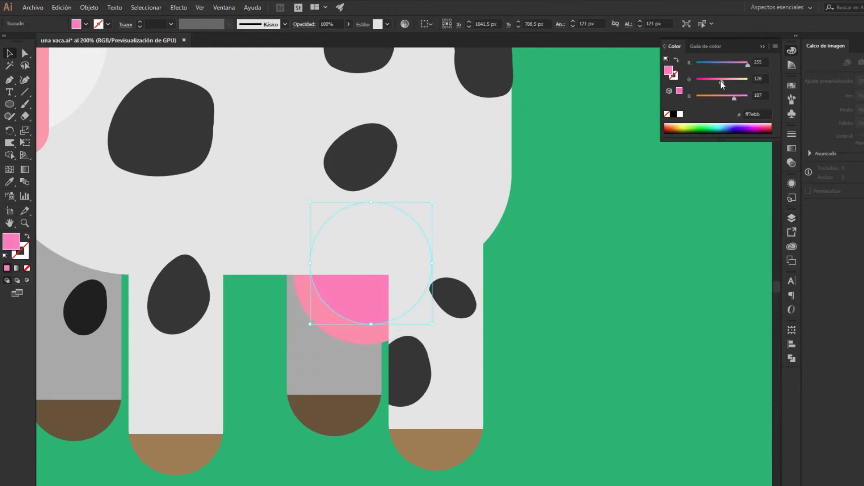
{"action": "left_click", "coordinate": [322, 320]}
{"action": "key", "text": "i"}
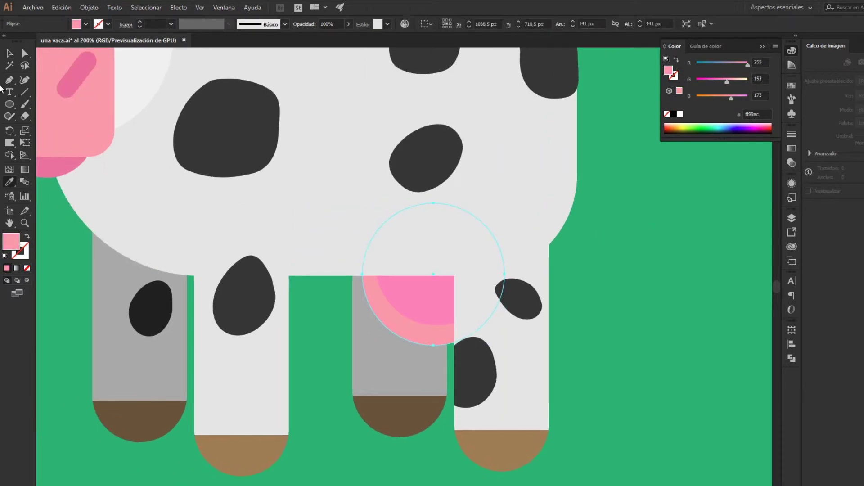
{"action": "left_click", "coordinate": [74, 77]}
{"action": "key", "text": "v"}
{"action": "left_click", "coordinate": [448, 459]}
{"action": "left_click_drag", "start_coordinate": [405, 293], "coordinate": [406, 297]}
{"action": "left_click", "coordinate": [405, 334]}
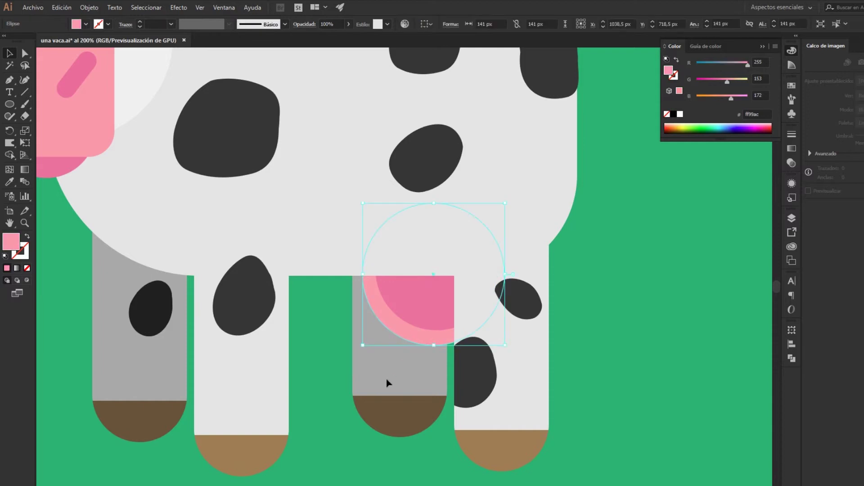
Step: Draw small rounded-rectangle drips hanging below the udder
{"action": "left_click_drag", "start_coordinate": [9, 104], "coordinate": [32, 117]}
{"action": "left_click_drag", "start_coordinate": [379, 314], "coordinate": [395, 355]}
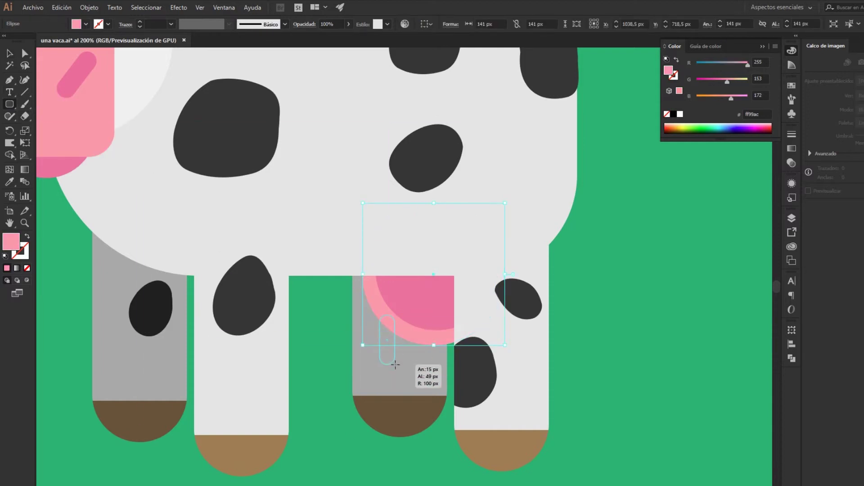
{"action": "key", "text": "v"}
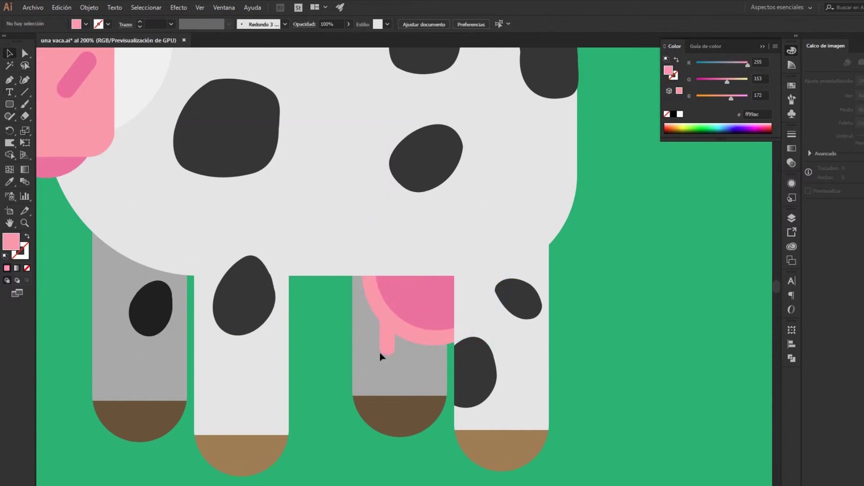
{"action": "mouse_move", "coordinate": [393, 351]}
{"action": "left_mouse_down"}
{"action": "mouse_move", "coordinate": [417, 367]}
{"action": "mouse_move", "coordinate": [447, 357]}
{"action": "mouse_move", "coordinate": [446, 349]}
{"action": "left_mouse_up"}
Step: Duplicate the body shape about 120 px right as a white 15 pt outline with no fill
{"action": "right_click", "coordinate": [445, 349]}
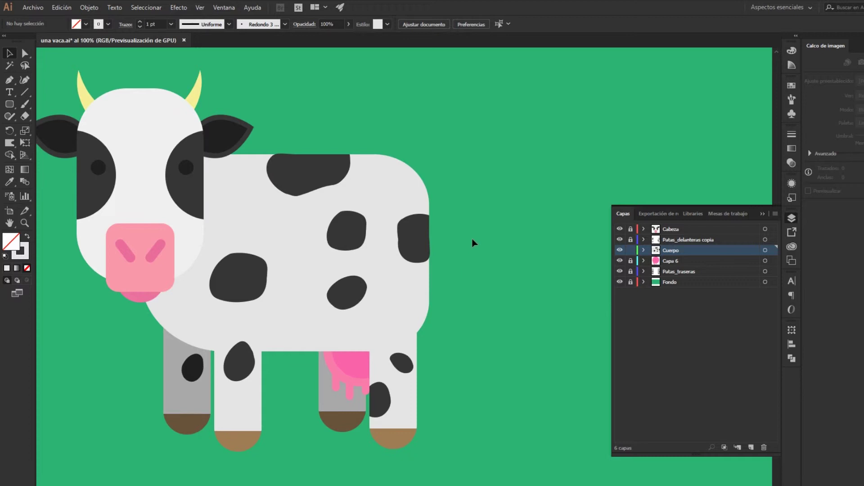
{"action": "left_click", "coordinate": [407, 192]}
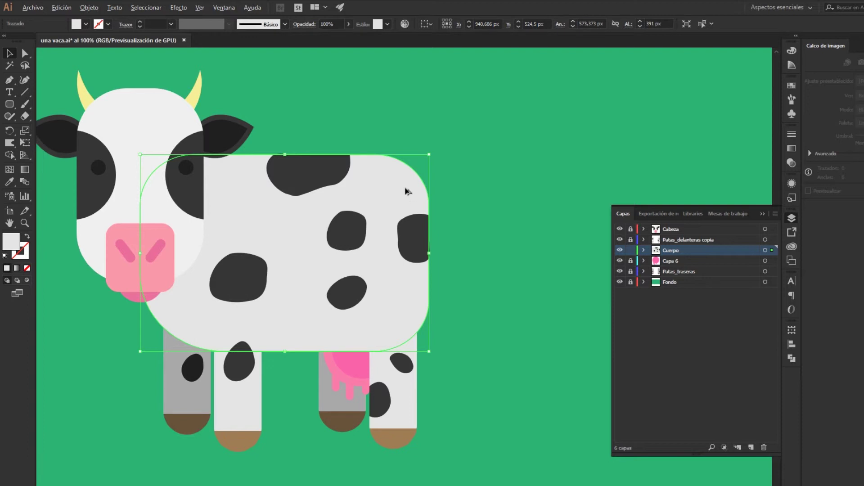
{"action": "left_click_drag", "start_coordinate": [411, 192], "coordinate": [457, 193]}
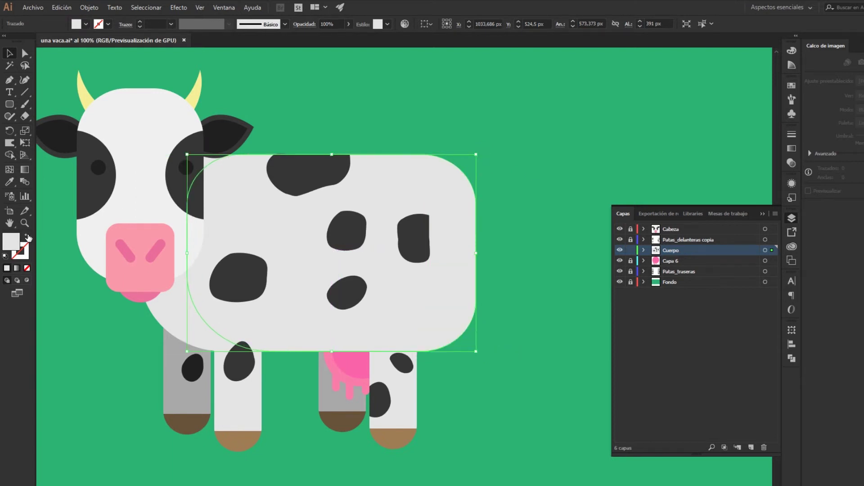
{"action": "left_click", "coordinate": [26, 236]}
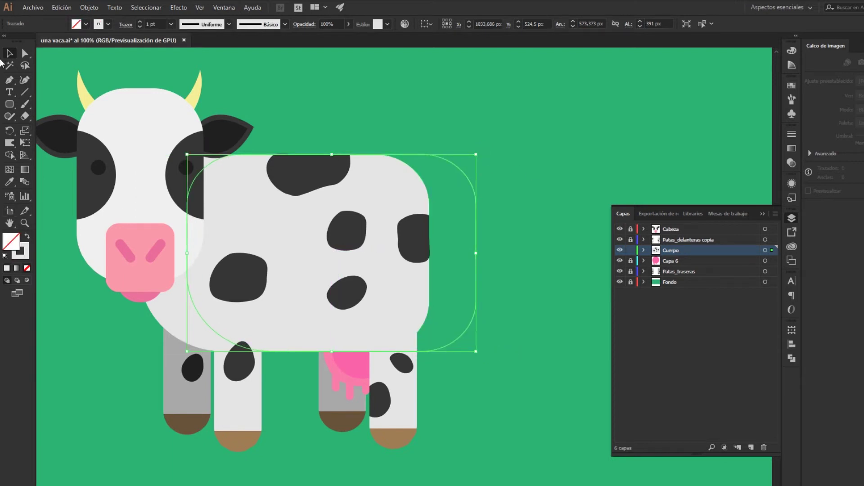
{"action": "left_click", "coordinate": [140, 21]}
{"action": "left_click", "coordinate": [140, 22]}
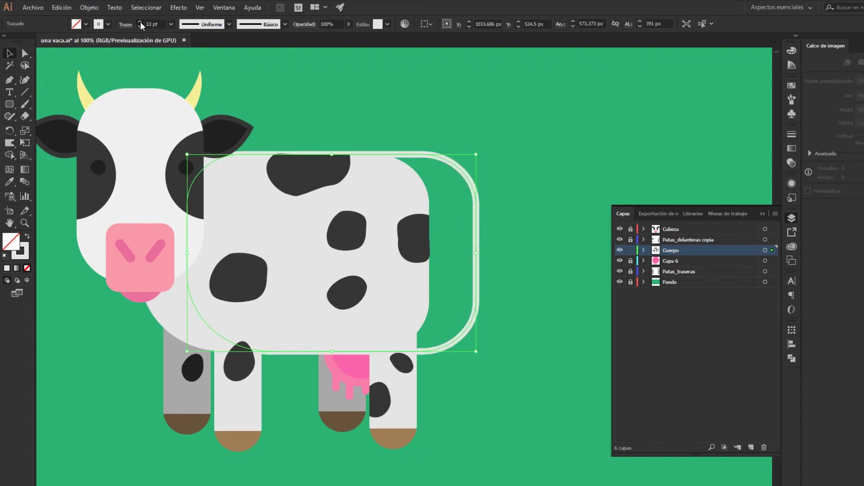
{"action": "left_click", "coordinate": [140, 22]}
Step: Delete the outline's bottom and left segments, leaving a curved tail path extended under the ear
{"action": "left_click", "coordinate": [24, 53]}
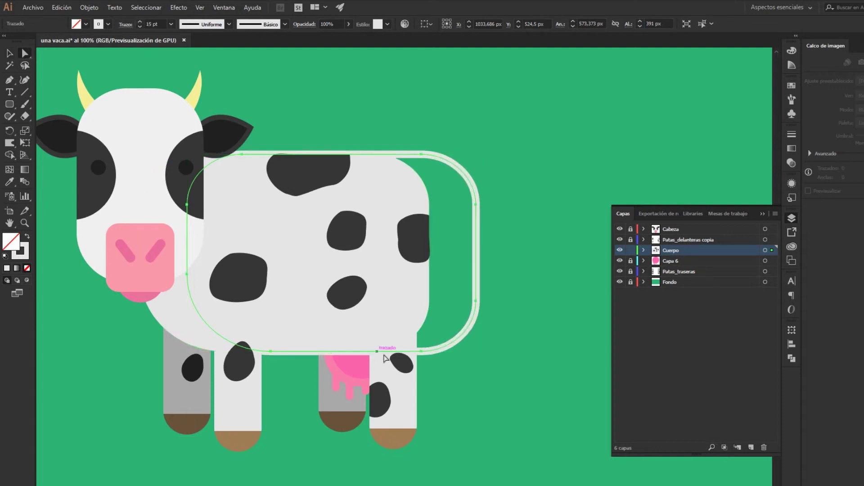
{"action": "left_click", "coordinate": [420, 353]}
{"action": "key", "text": "Delete"}
{"action": "left_click", "coordinate": [268, 351]}
{"action": "key", "text": "Delete"}
{"action": "left_click", "coordinate": [186, 205]}
{"action": "key", "text": "Delete"}
{"action": "left_click_drag", "start_coordinate": [242, 154], "coordinate": [212, 154]}
{"action": "left_click", "coordinate": [9, 54]}
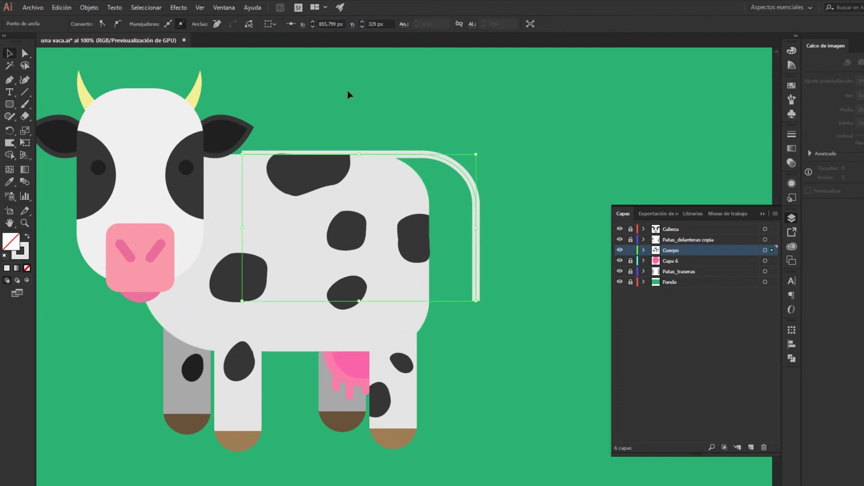
Step: Set the tail stroke to 24 pt and narrow its curve from the right
{"action": "key", "text": "Down"}
{"action": "key", "text": "Down"}
{"action": "key", "text": "Down"}
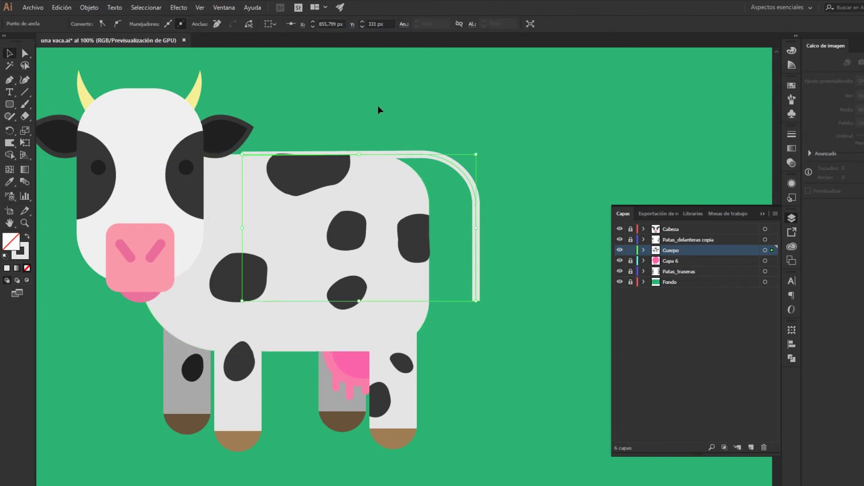
{"action": "type", "text": "24"}
{"action": "key", "text": "Return"}
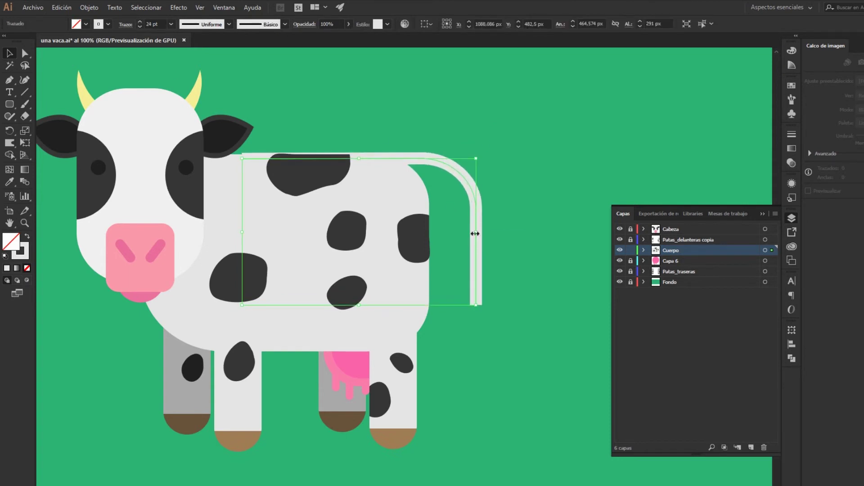
{"action": "left_click_drag", "start_coordinate": [476, 231], "coordinate": [465, 232]}
{"action": "key", "text": "Down"}
{"action": "key", "text": "Down"}
{"action": "key", "text": "Down"}
{"action": "left_click", "coordinate": [548, 175]}
{"action": "left_click", "coordinate": [455, 248]}
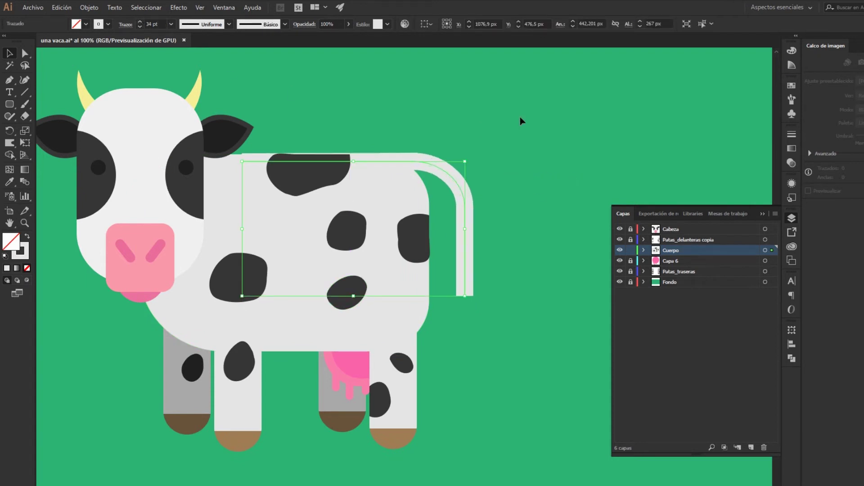
{"action": "key", "text": "ctrl+shift+a"}
Step: Draw a 70 px grey circle at the tail end and pull its bottom into a pointed teardrop
{"action": "key", "text": "l"}
{"action": "scroll", "coordinate": [458, 291], "scroll_direction": "up", "scroll_amount": 3, "text": "alt"}
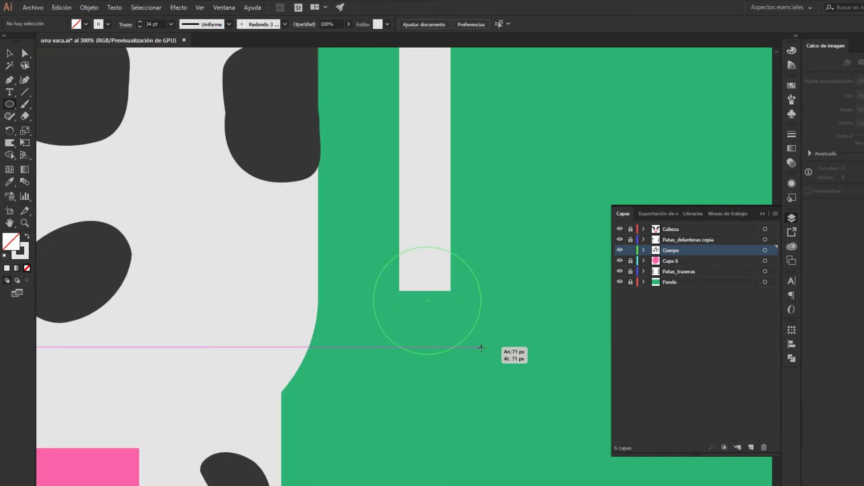
{"action": "left_click_drag", "start_coordinate": [374, 246], "coordinate": [480, 353]}
{"action": "left_click", "coordinate": [792, 85]}
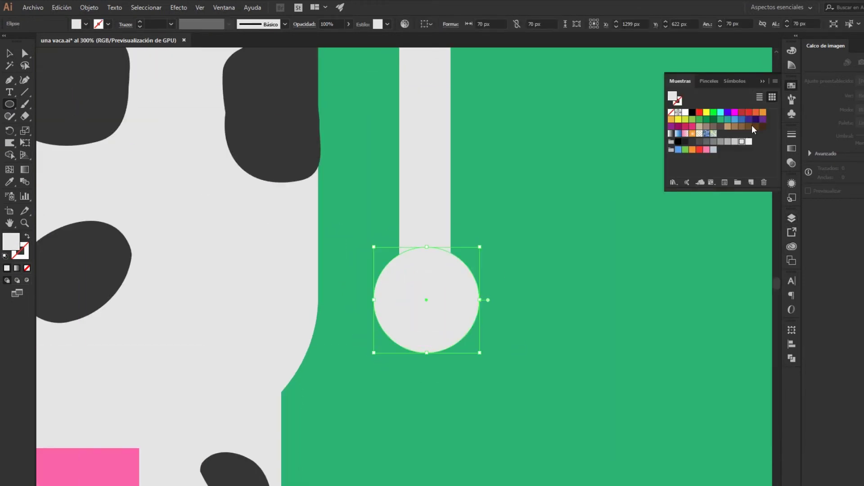
{"action": "left_click", "coordinate": [721, 141]}
{"action": "key", "text": "a"}
{"action": "scroll", "coordinate": [401, 279], "scroll_direction": "down", "scroll_amount": 2}
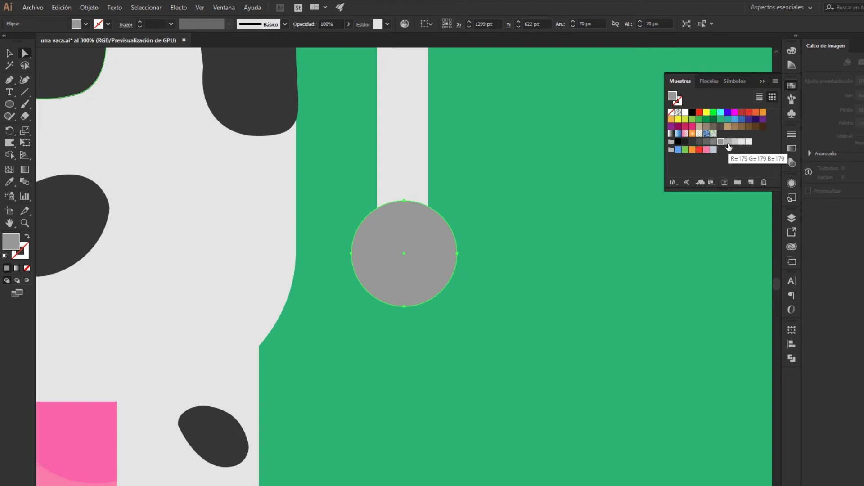
{"action": "left_click", "coordinate": [728, 141]}
{"action": "left_click", "coordinate": [405, 307]}
{"action": "left_click_drag", "start_coordinate": [406, 308], "coordinate": [405, 386]}
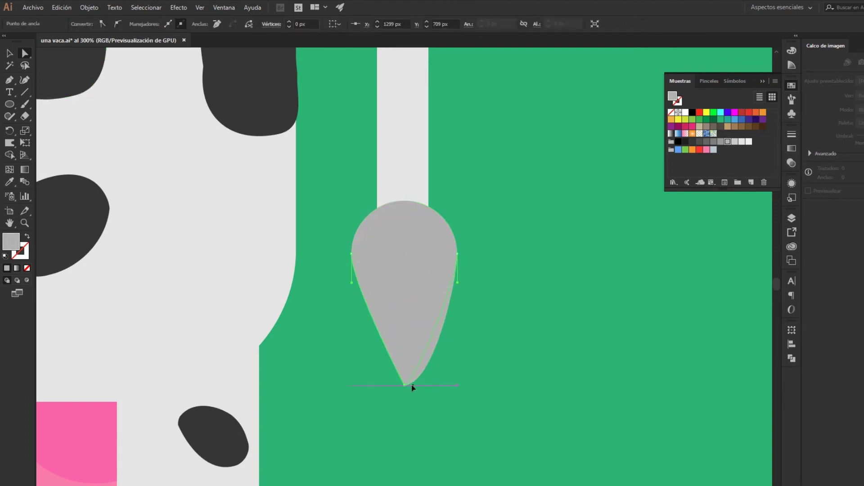
{"action": "left_click", "coordinate": [471, 370]}
Step: Overlay a lighter grey ellipse and remove its parts outside the teardrop with Shape Builder
{"action": "key", "text": "l"}
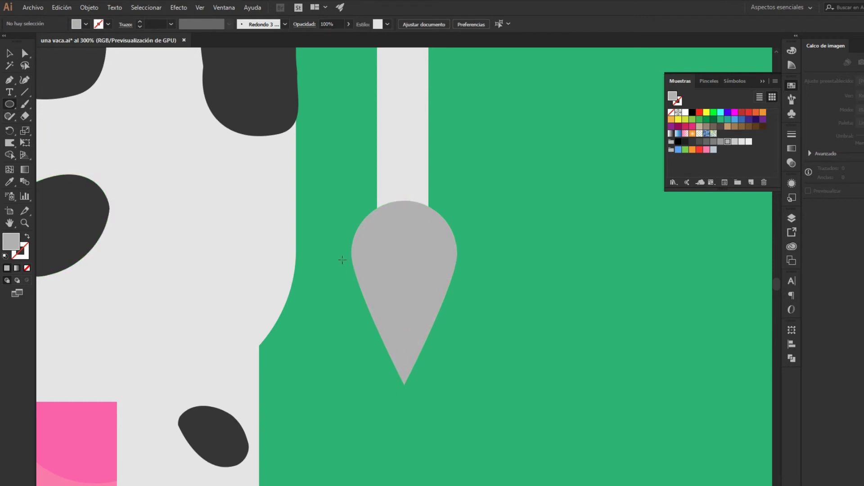
{"action": "mouse_move", "coordinate": [335, 244]}
{"action": "left_mouse_down"}
{"action": "mouse_move", "coordinate": [464, 406]}
{"action": "mouse_move", "coordinate": [479, 403]}
{"action": "left_mouse_up"}
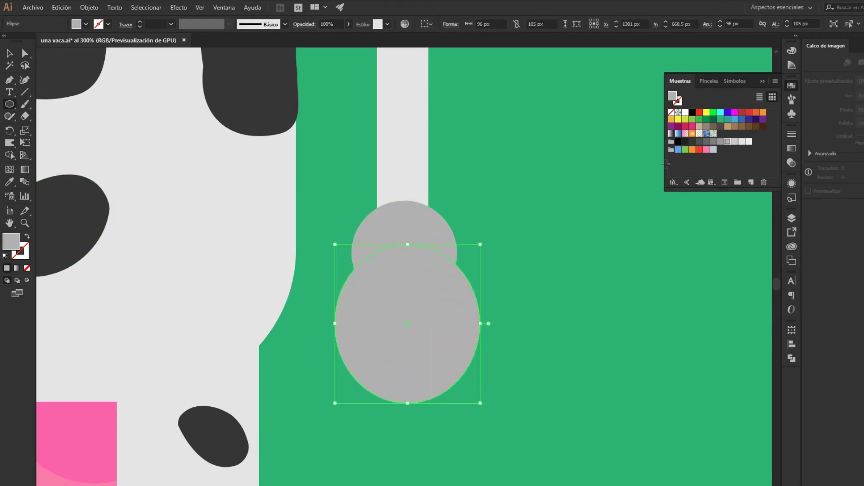
{"action": "left_click", "coordinate": [734, 142]}
{"action": "key", "text": "v"}
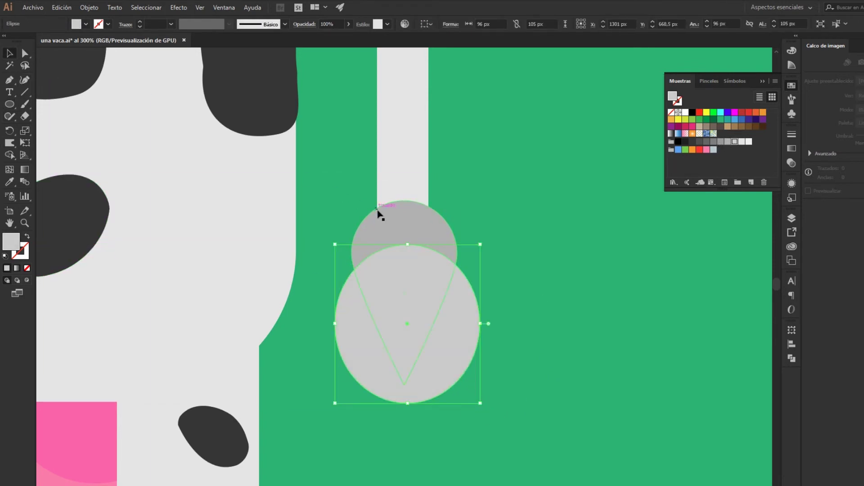
{"action": "left_click", "coordinate": [380, 212], "text": "shift"}
{"action": "left_click", "coordinate": [10, 116]}
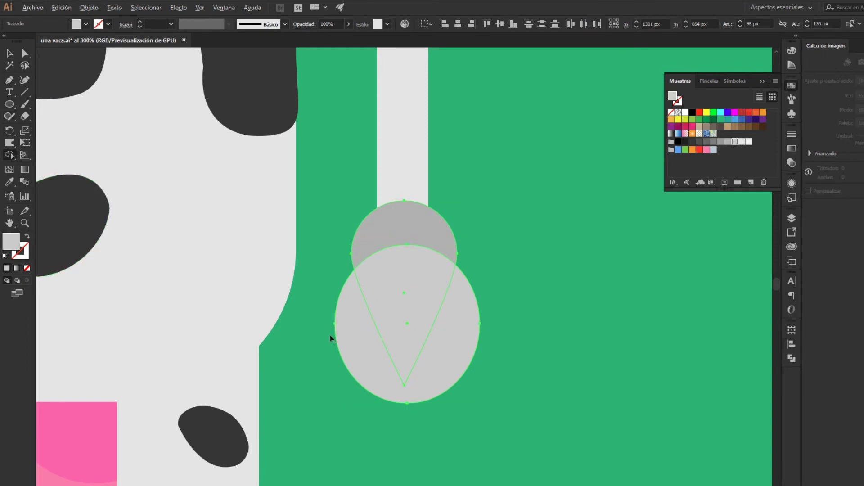
{"action": "left_click", "coordinate": [360, 356], "text": "alt"}
{"action": "key", "text": "v"}
{"action": "key", "text": "ctrl+shift+a"}
{"action": "scroll", "coordinate": [490, 192], "scroll_direction": "down", "scroll_amount": 5}
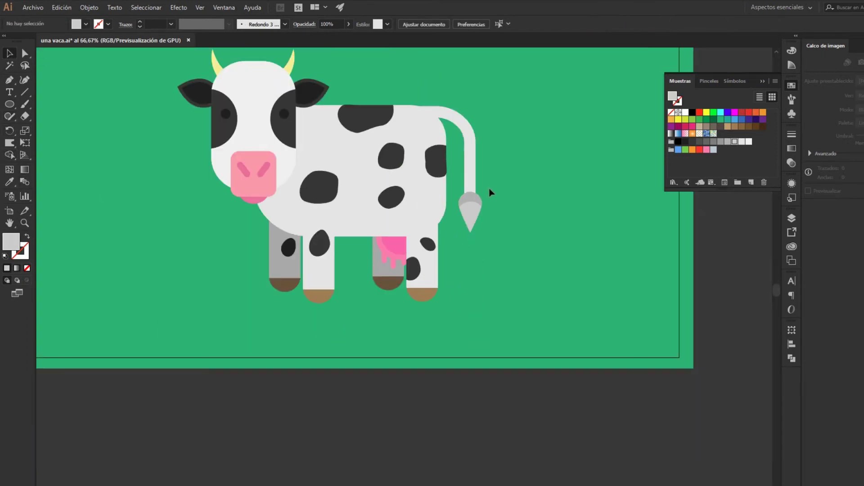
Step: Center the artboard and show the Layers panel listing Cabeza, Cuerpo and Fondo
{"action": "scroll", "coordinate": [505, 192], "scroll_direction": "up", "scroll_amount": 2}
{"action": "left_click_drag", "start_coordinate": [506, 225], "coordinate": [514, 235]}
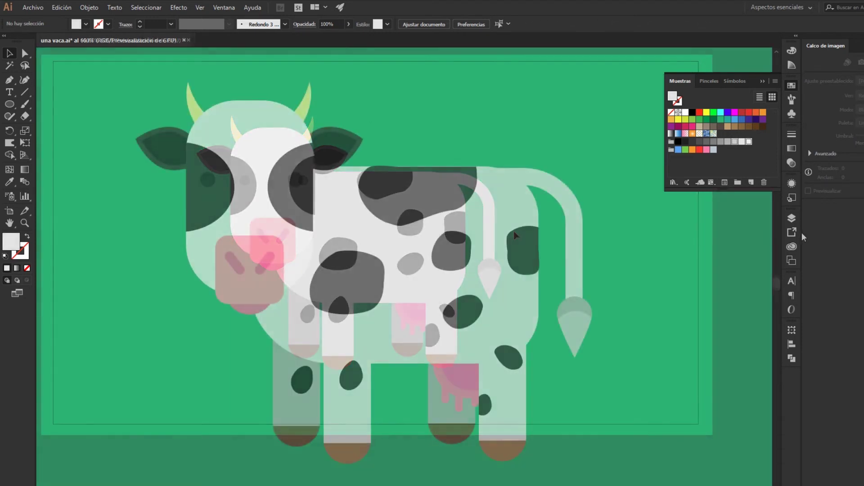
{"action": "left_click", "coordinate": [795, 221]}
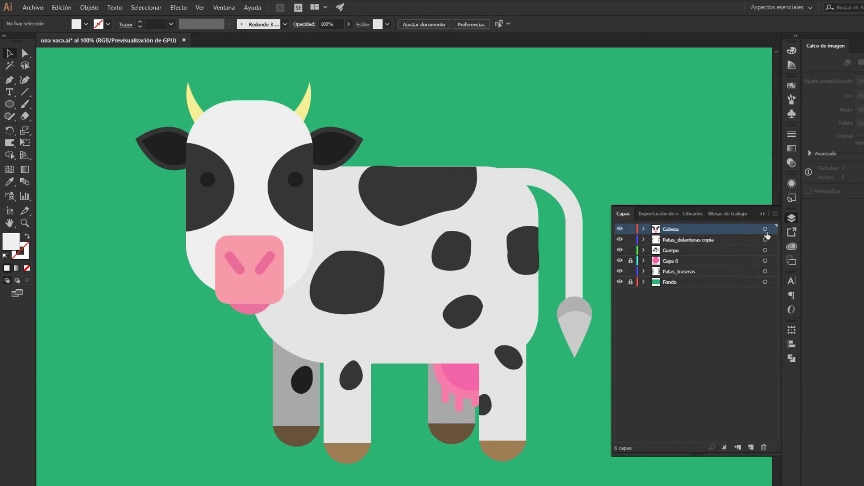
Step: Select all Cabeza layer artwork, group it with Agrupar, and show the Apariencia panel
{"action": "left_click", "coordinate": [765, 229]}
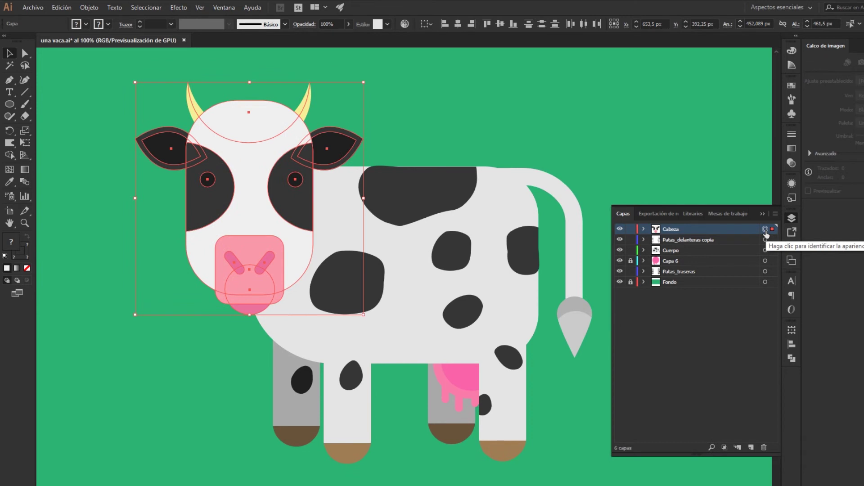
{"action": "right_click", "coordinate": [251, 148]}
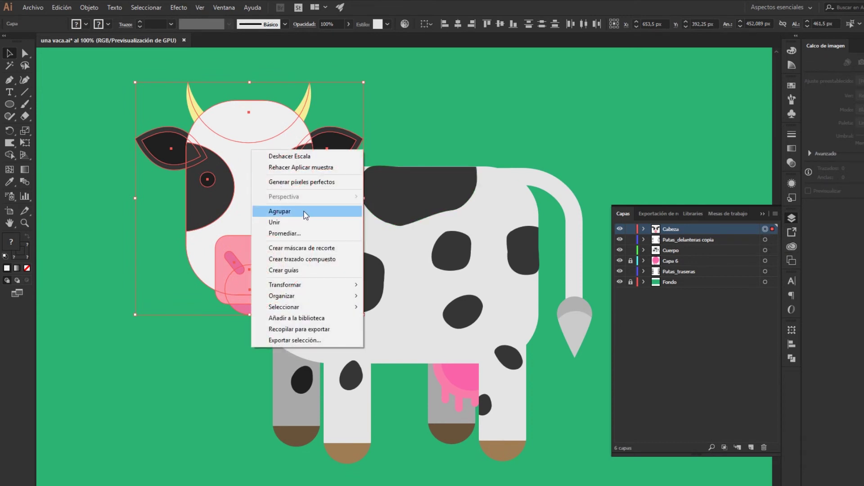
{"action": "left_click", "coordinate": [303, 210]}
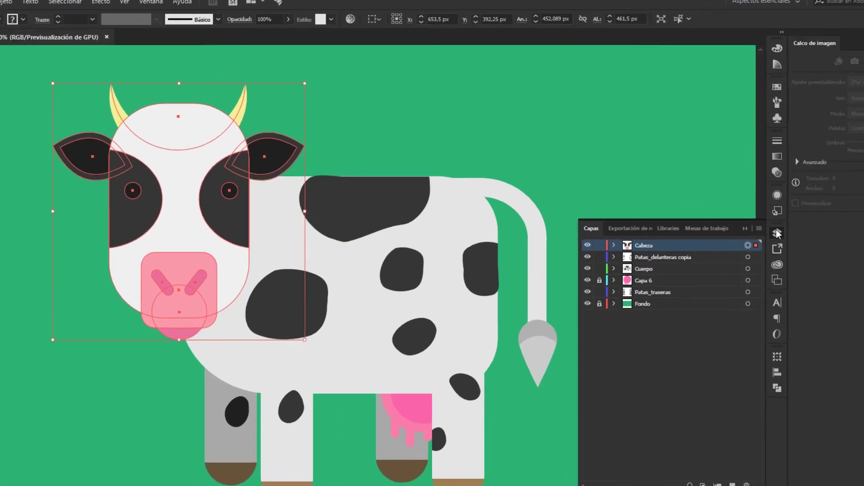
{"action": "left_click", "coordinate": [792, 183]}
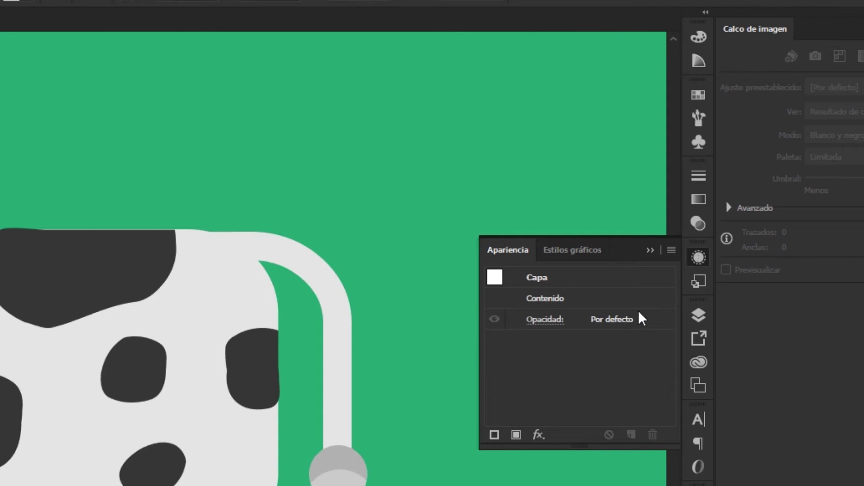
Step: Apply fx > Estilizar > Sombra paralela to the head group with Previsualizar on
{"action": "left_click", "coordinate": [538, 435]}
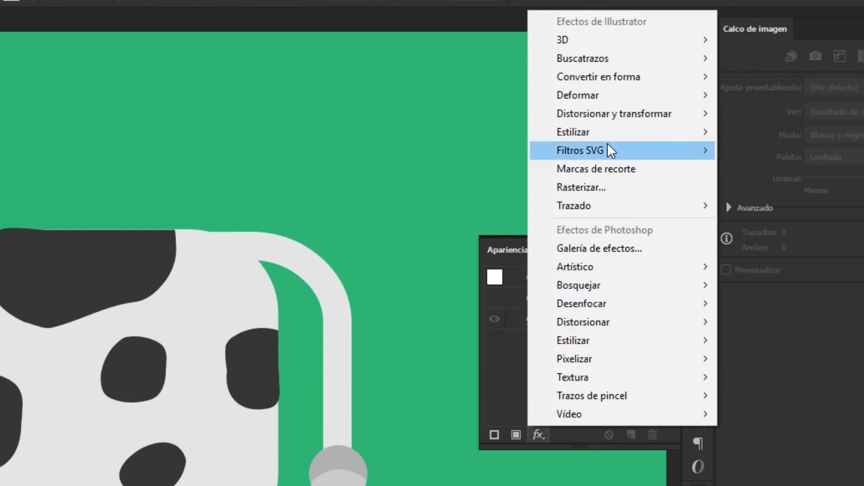
{"action": "mouse_move", "coordinate": [574, 133]}
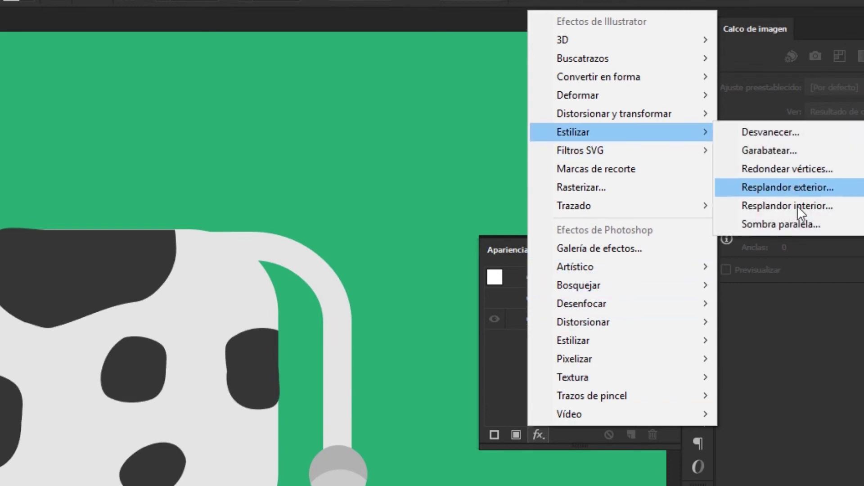
{"action": "left_click", "coordinate": [801, 223]}
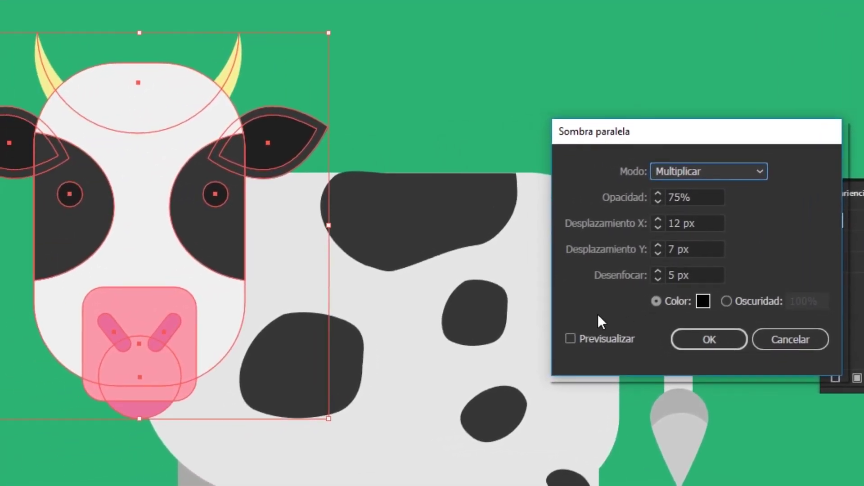
{"action": "left_click", "coordinate": [593, 341]}
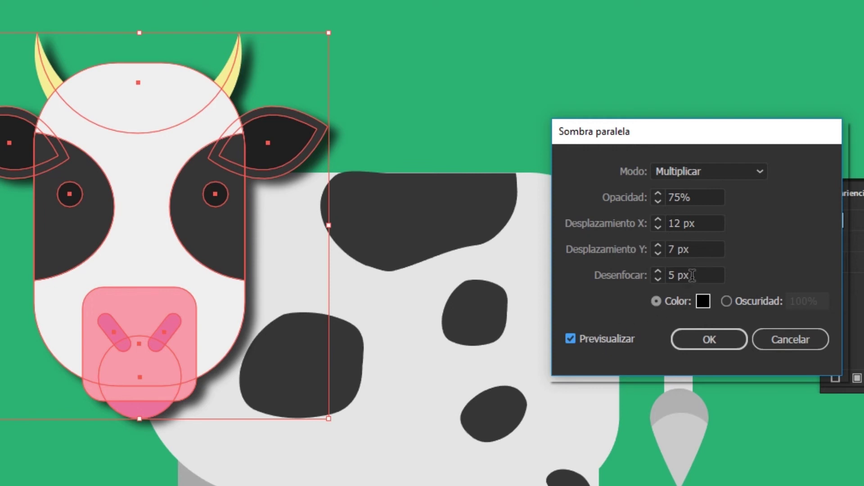
Step: Set the drop shadow blur to 0 px and opacity to 20%
{"action": "left_click_drag", "start_coordinate": [692, 275], "coordinate": [657, 275]}
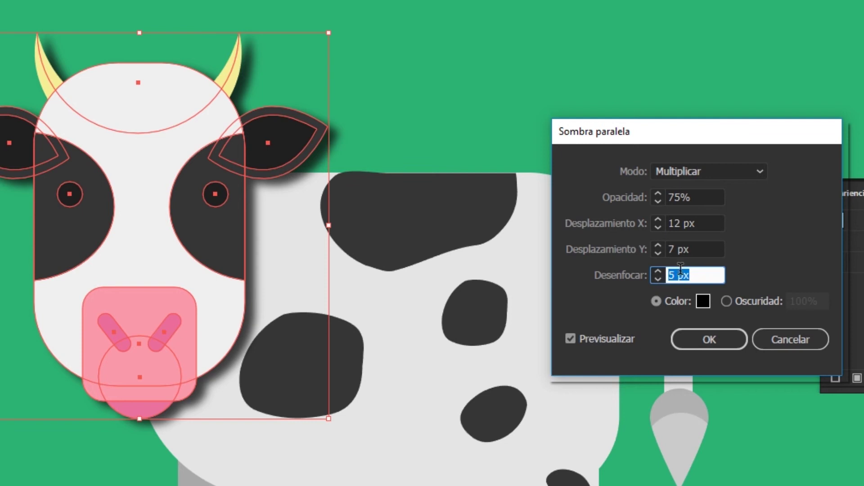
{"action": "type", "text": "0"}
{"action": "left_click", "coordinate": [708, 245]}
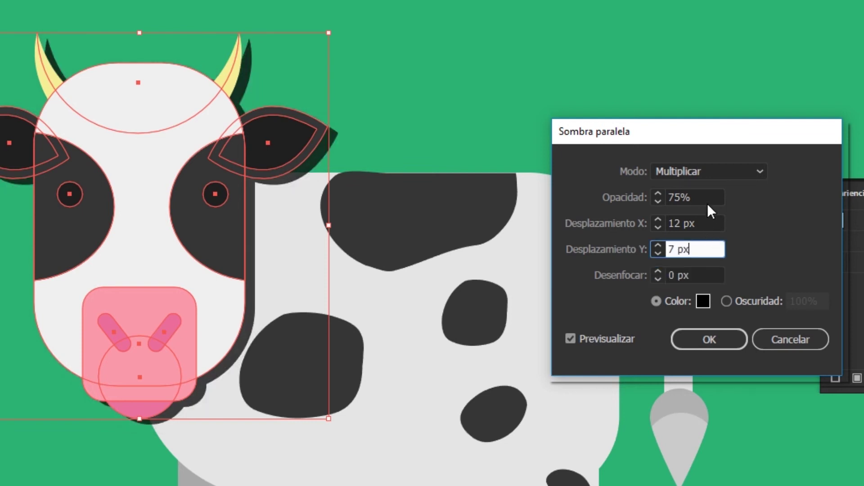
{"action": "left_click_drag", "start_coordinate": [707, 199], "coordinate": [620, 197]}
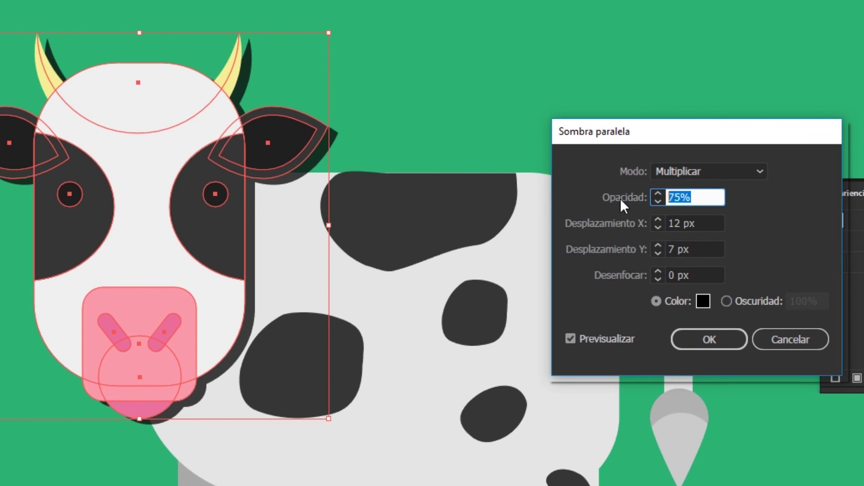
{"action": "type", "text": "20"}
{"action": "left_click", "coordinate": [707, 225]}
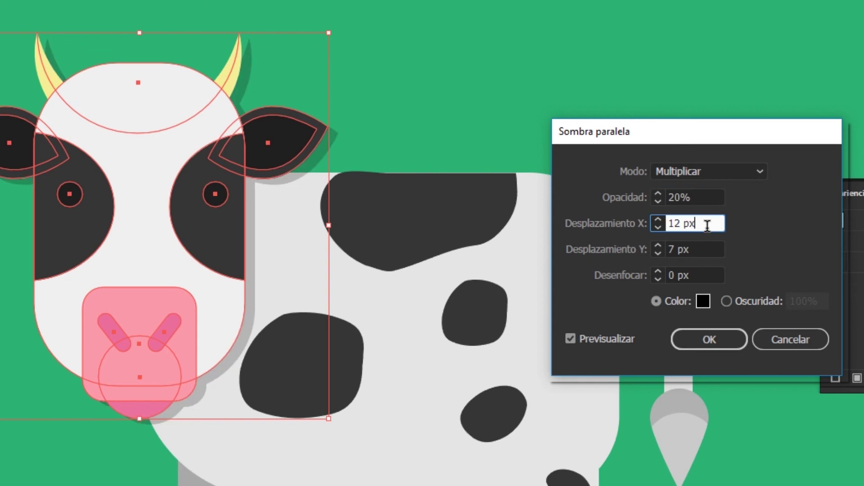
Step: Set the shadow offsets to X 10 px and Y 8 px and confirm with OK
{"action": "key", "text": "ctrl+a"}
{"action": "type", "text": "7"}
{"action": "left_click", "coordinate": [658, 228]}
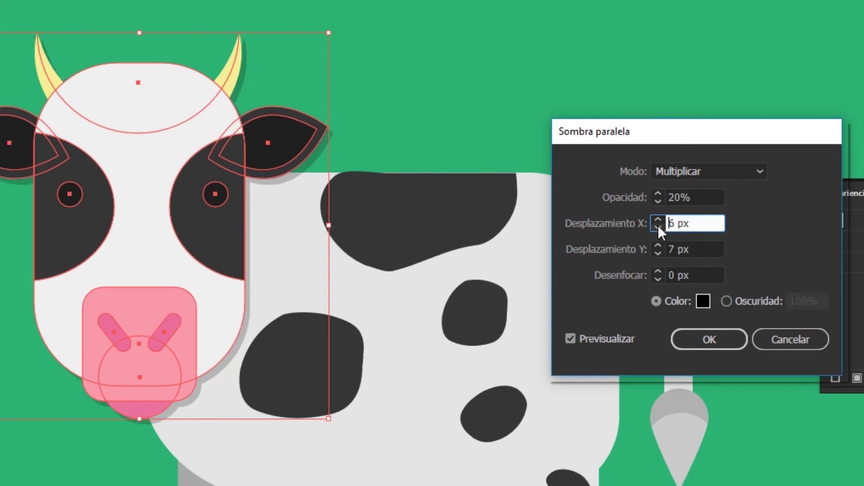
{"action": "left_click", "coordinate": [658, 246]}
{"action": "left_click", "coordinate": [657, 245]}
{"action": "left_click", "coordinate": [658, 245]}
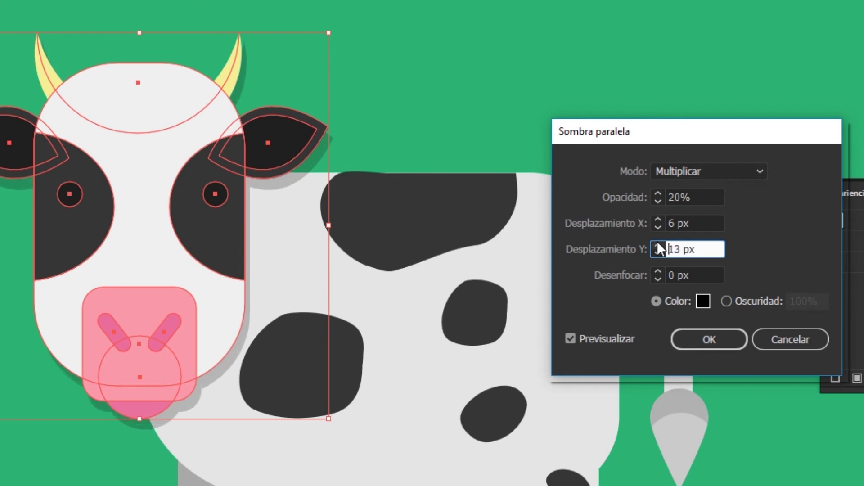
{"action": "left_click", "coordinate": [657, 252]}
{"action": "type", "text": "6"}
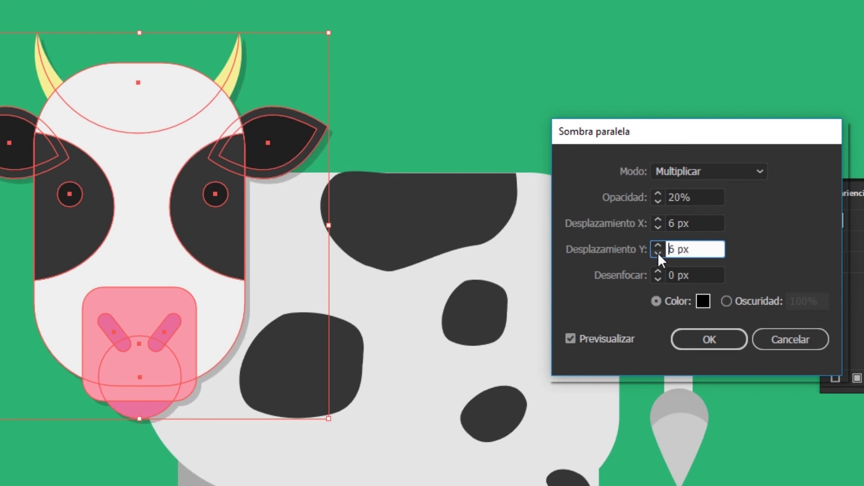
{"action": "left_click", "coordinate": [658, 219]}
{"action": "left_click", "coordinate": [658, 220]}
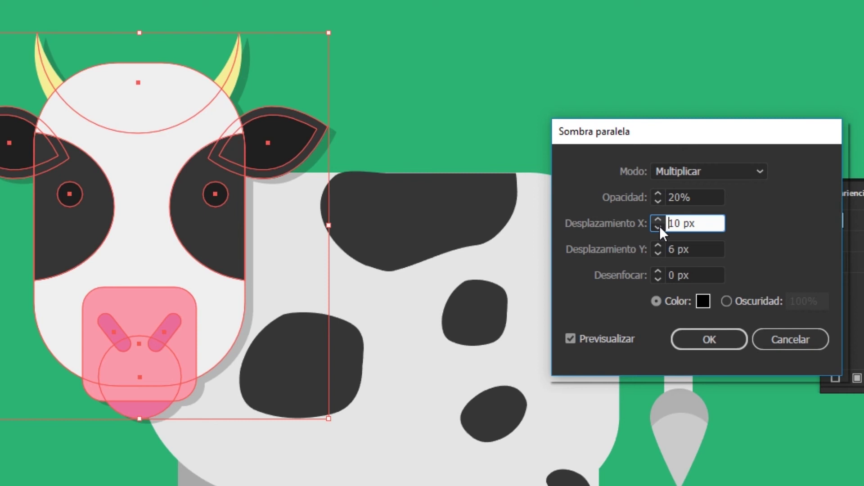
{"action": "left_click", "coordinate": [662, 252]}
{"action": "left_click", "coordinate": [660, 253]}
{"action": "left_click", "coordinate": [661, 252]}
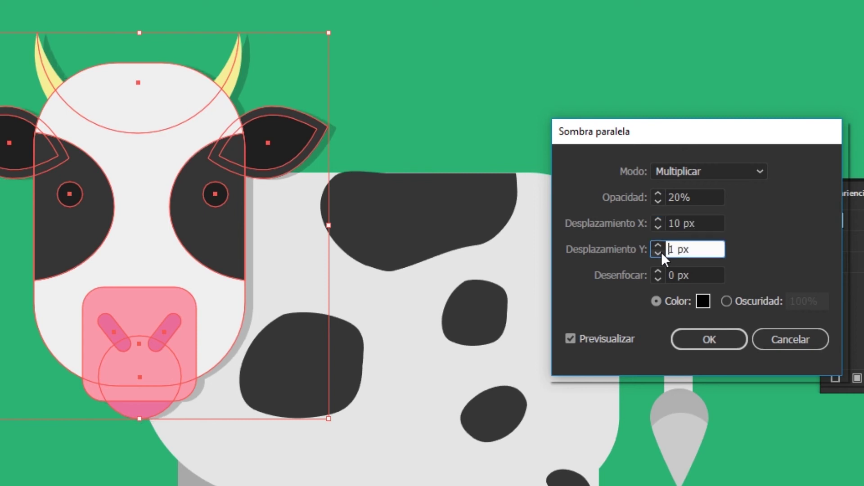
{"action": "left_click", "coordinate": [658, 246]}
{"action": "left_click", "coordinate": [658, 246]}
{"action": "left_click", "coordinate": [658, 246]}
{"action": "left_click", "coordinate": [658, 246]}
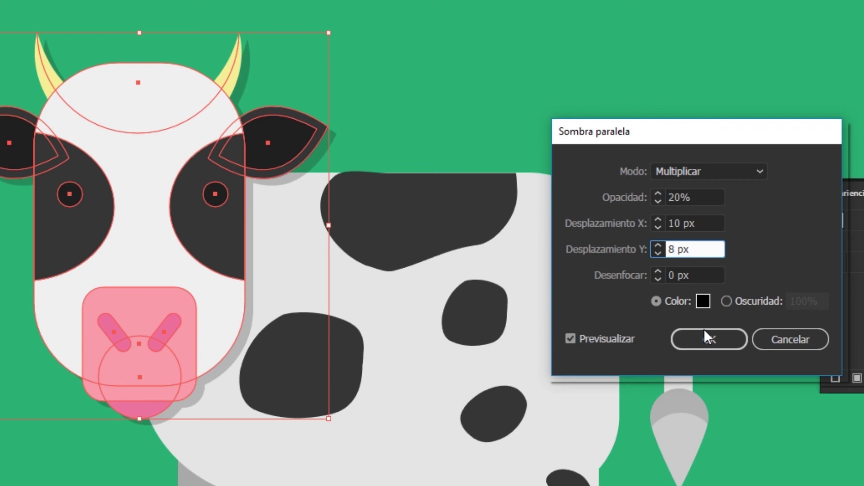
{"action": "left_click", "coordinate": [705, 332]}
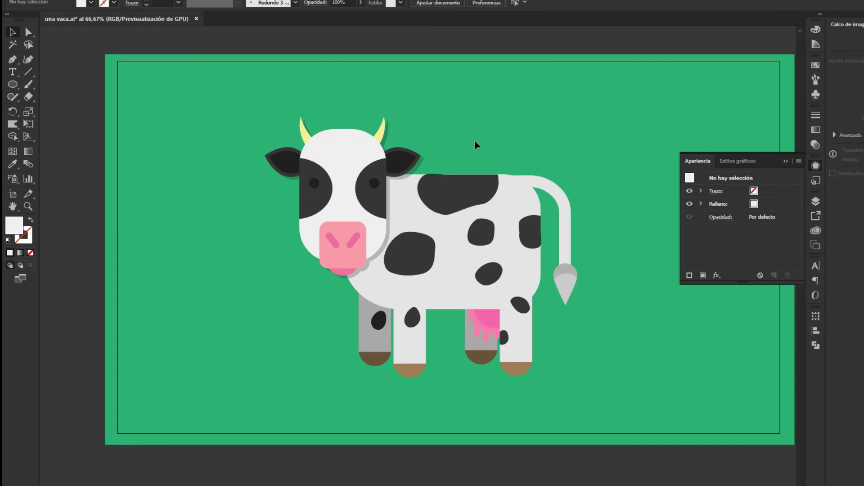